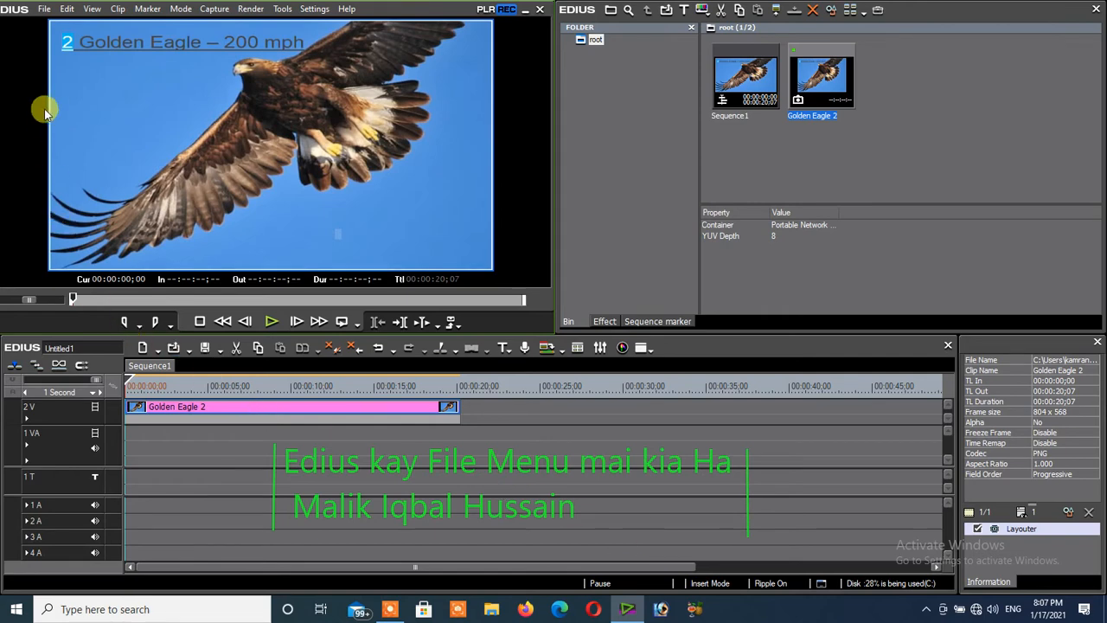
pyautogui.click(45, 11)
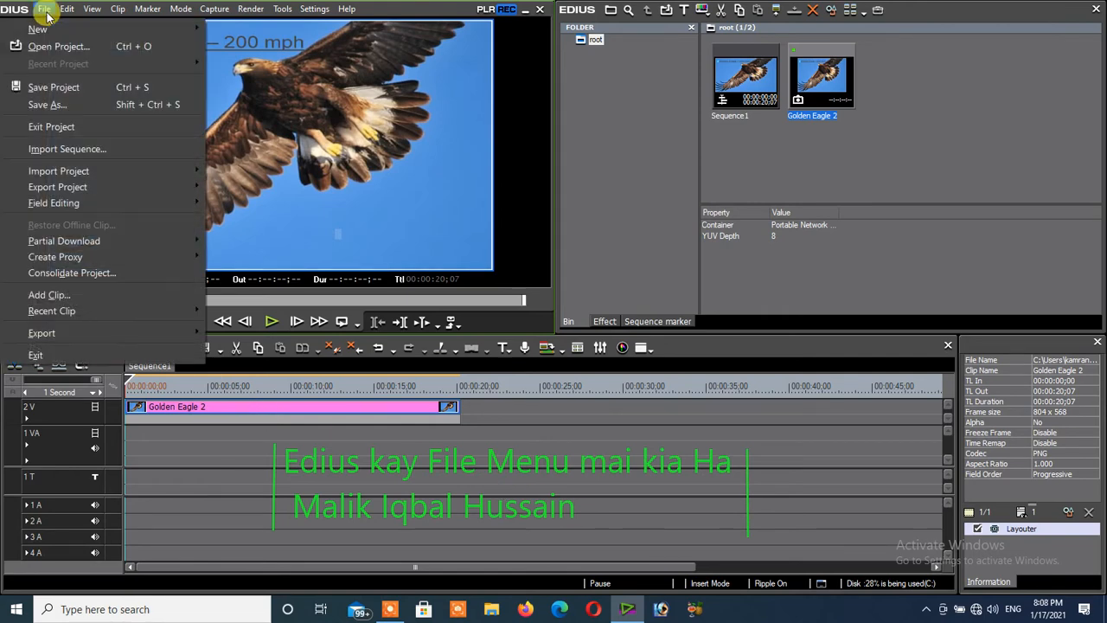
pyautogui.moveTo(51, 32)
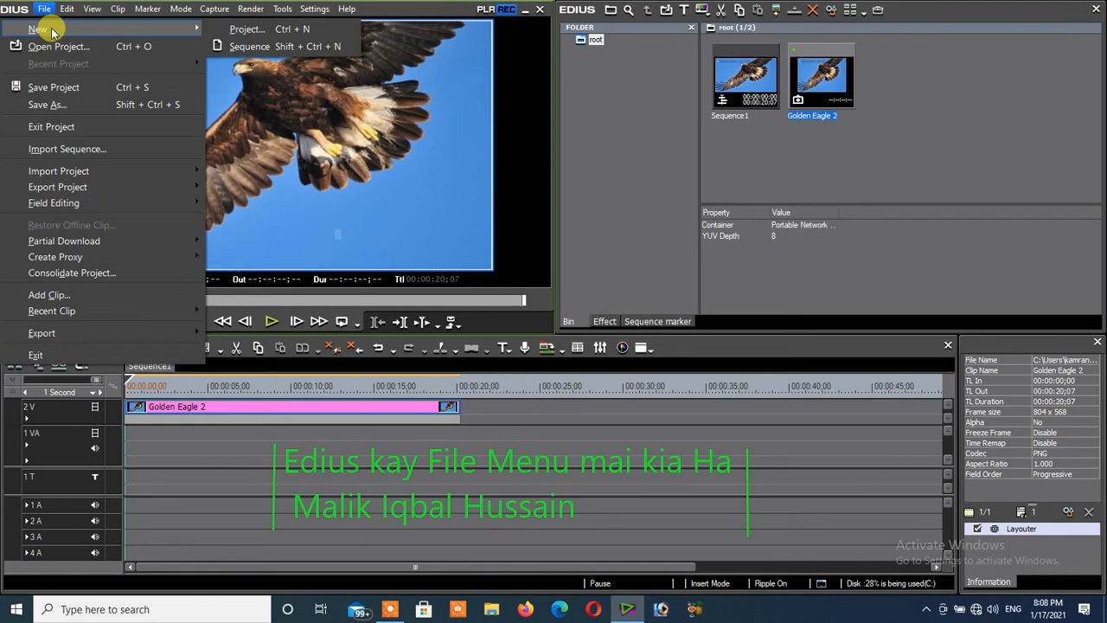
pyautogui.click(230, 31)
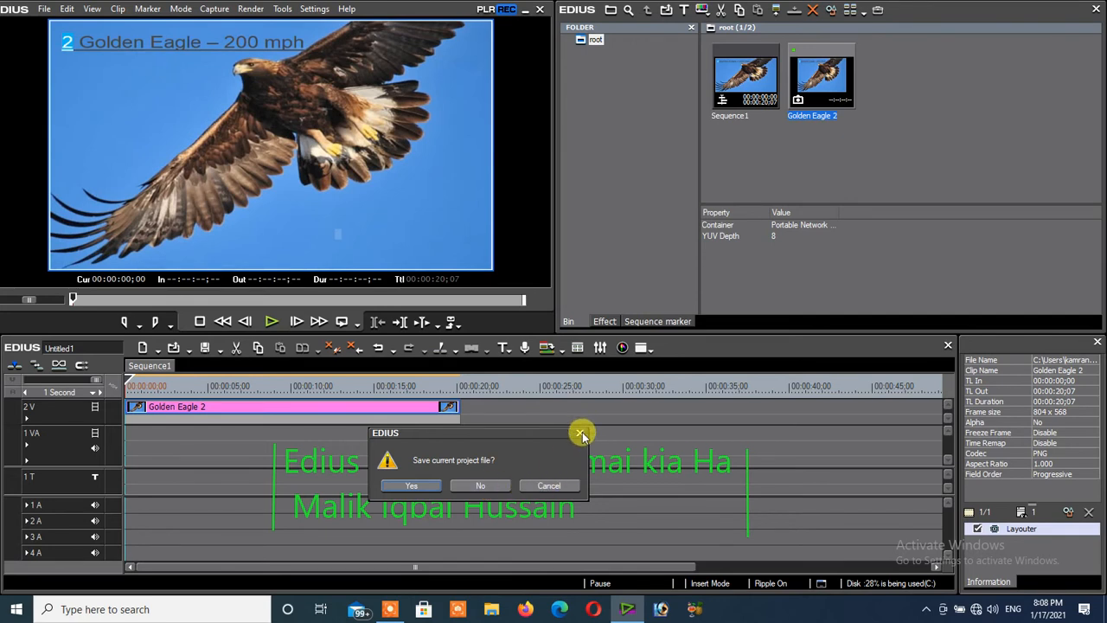
pyautogui.click(552, 487)
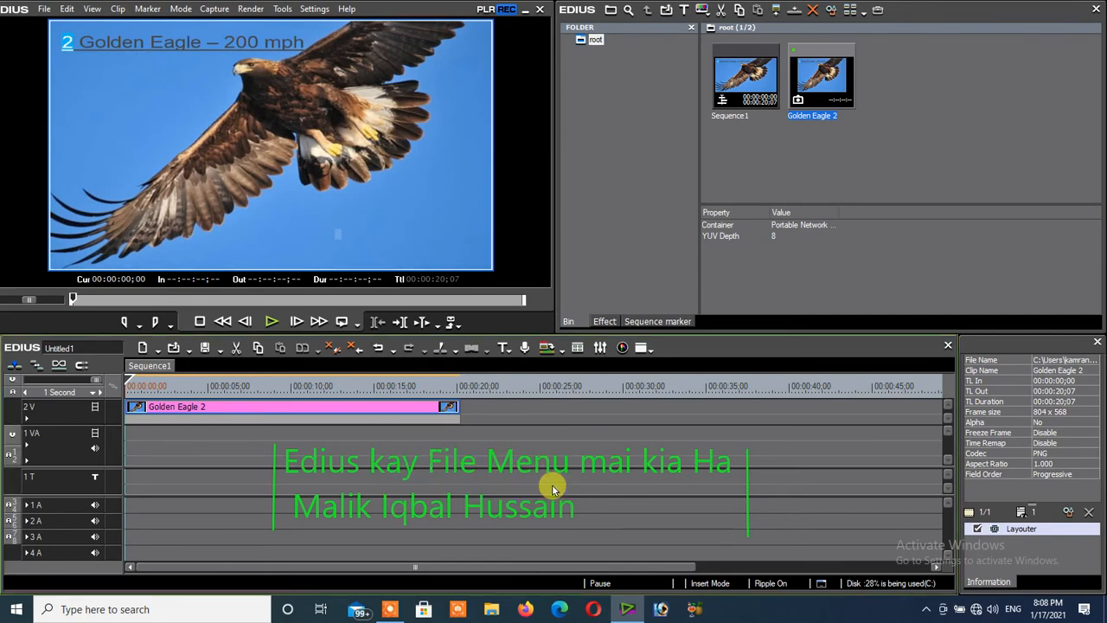
# - Create a new sequence in the current project and compare its empty timeline with Sequence1
pyautogui.click(42, 11)
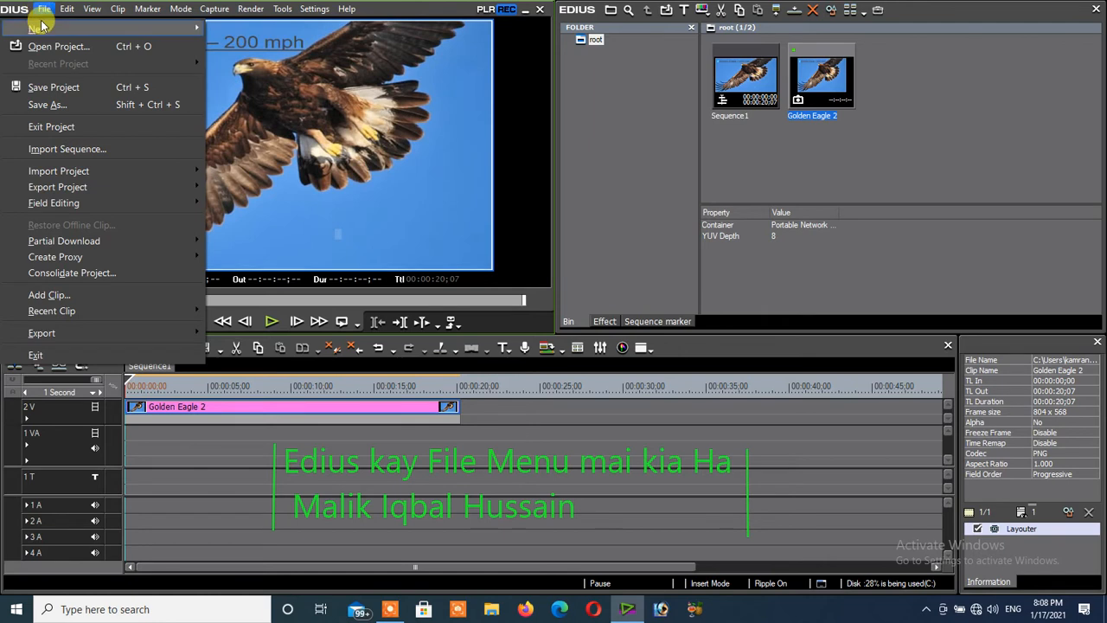
pyautogui.moveTo(43, 31)
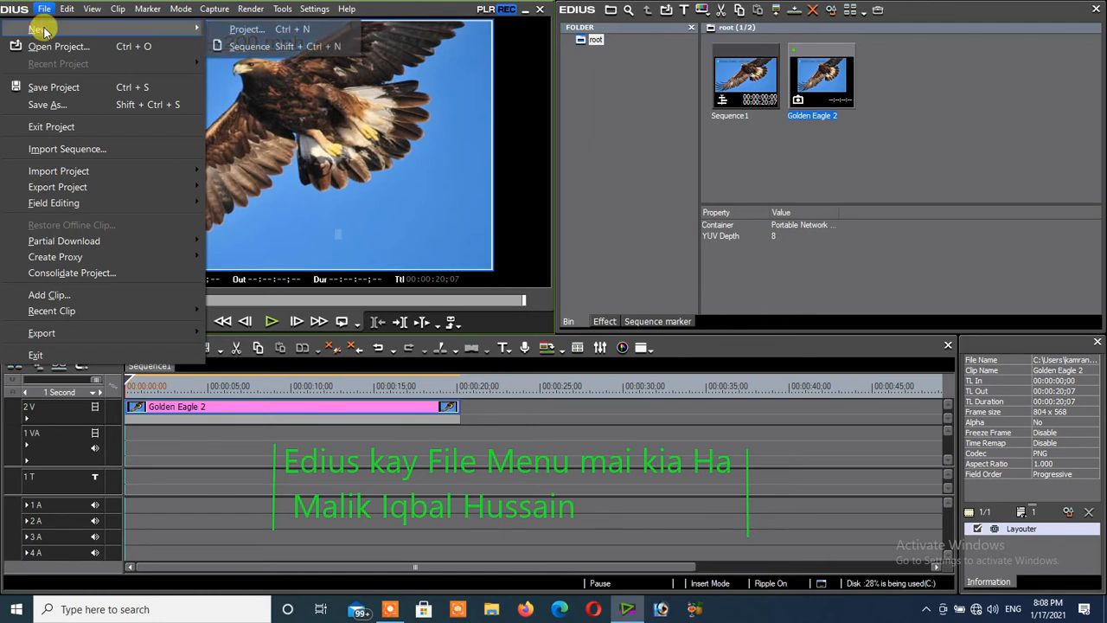
pyautogui.click(251, 47)
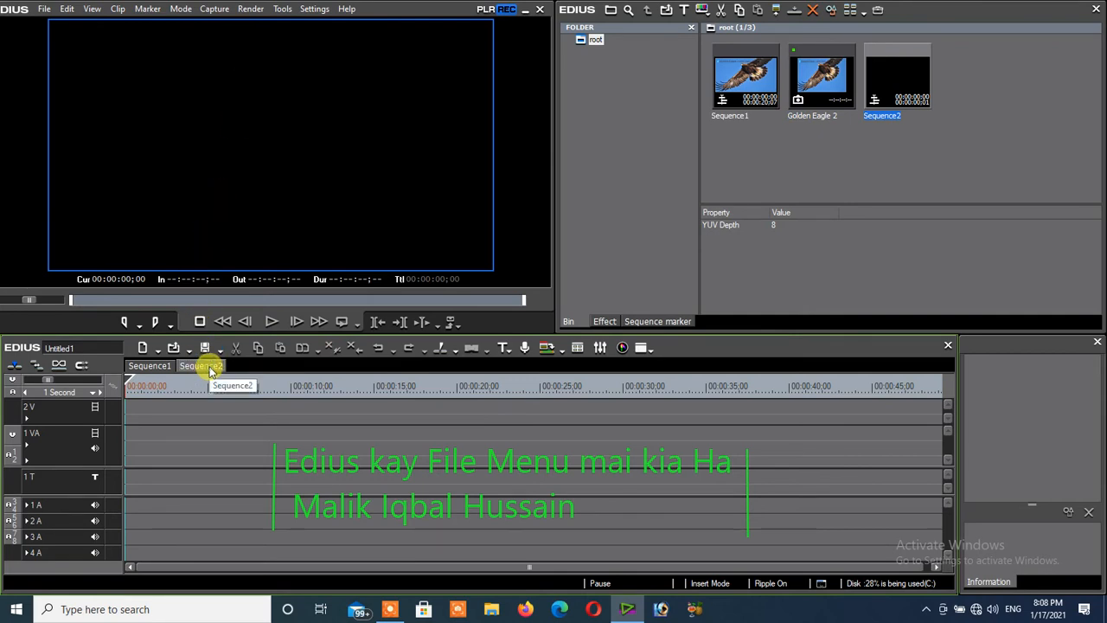
pyautogui.click(156, 368)
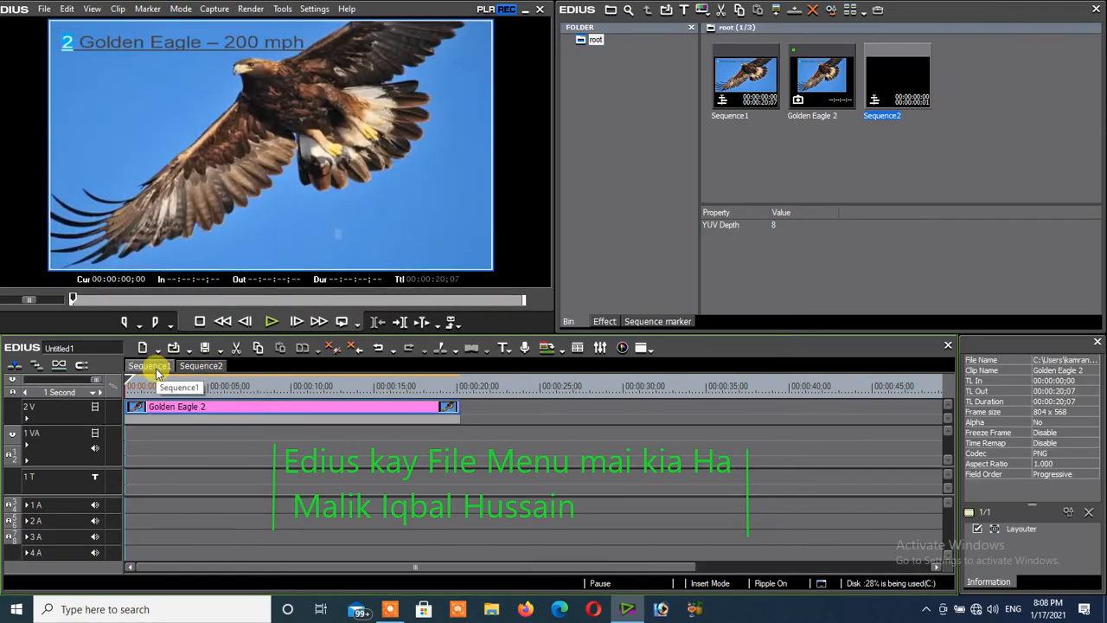
pyautogui.click(202, 369)
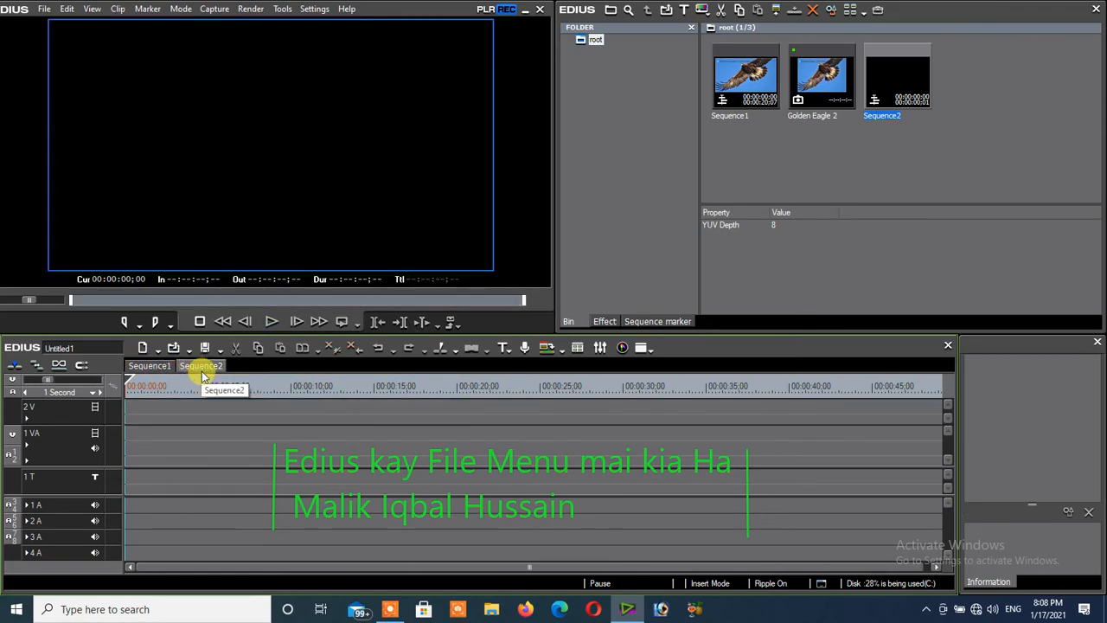
pyautogui.click(44, 10)
pyautogui.moveTo(48, 29)
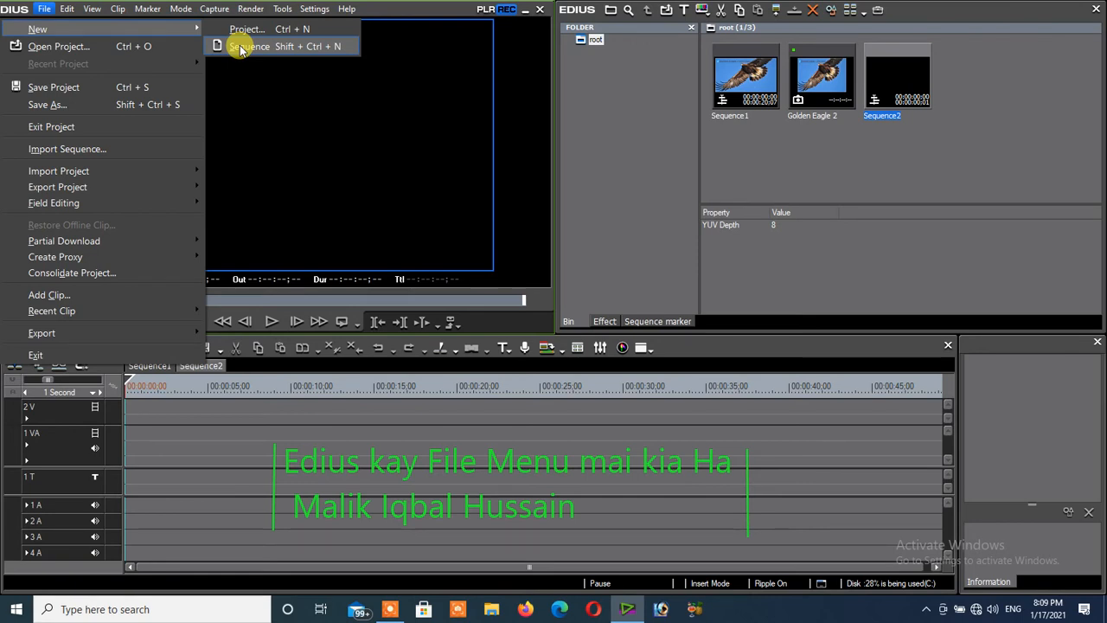
pyautogui.click(54, 52)
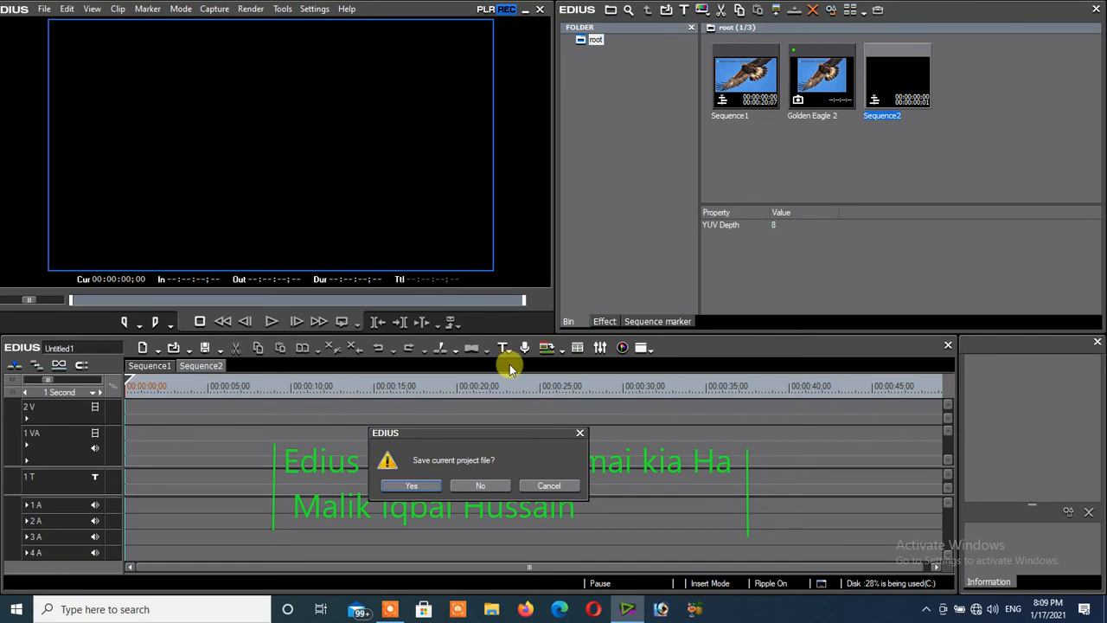
pyautogui.click(555, 485)
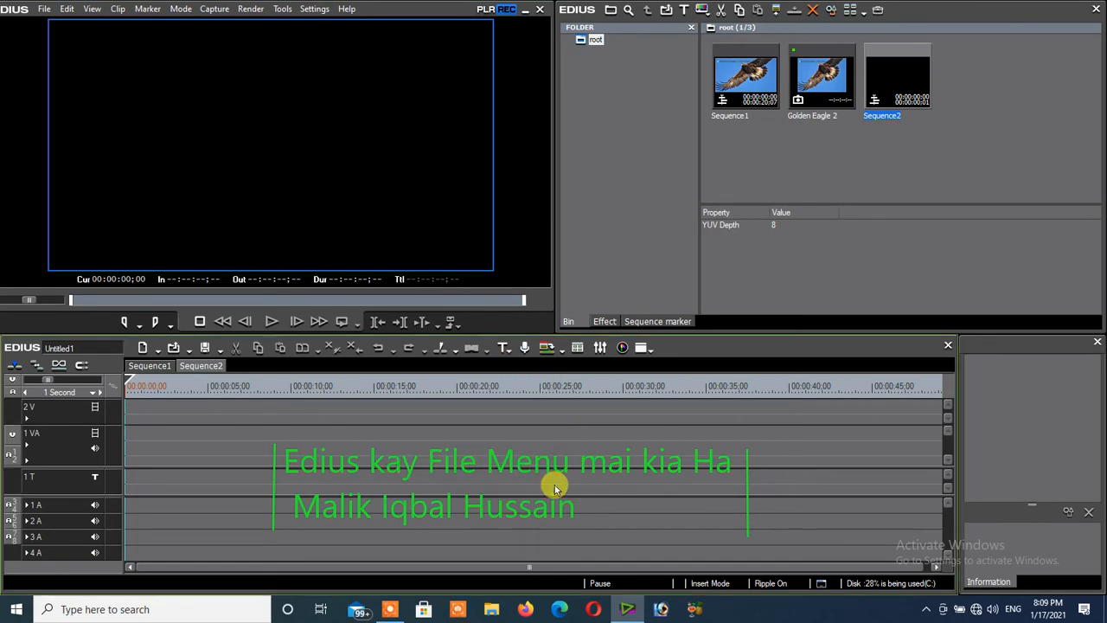
# - Switch the timeline to Sequence1
pyautogui.click(40, 10)
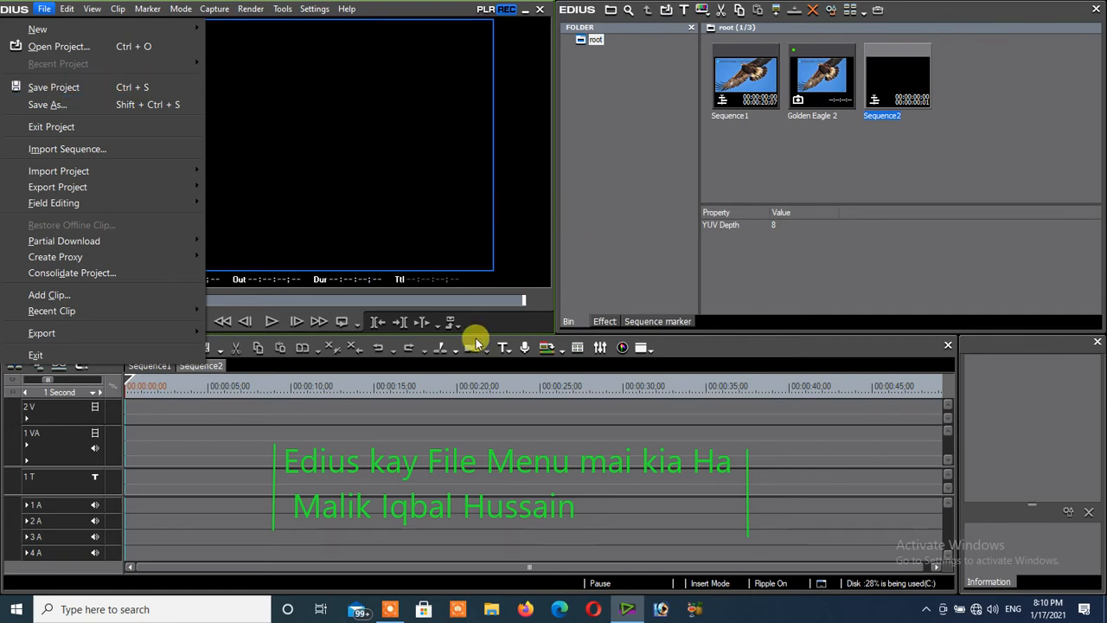
pyautogui.click(169, 419)
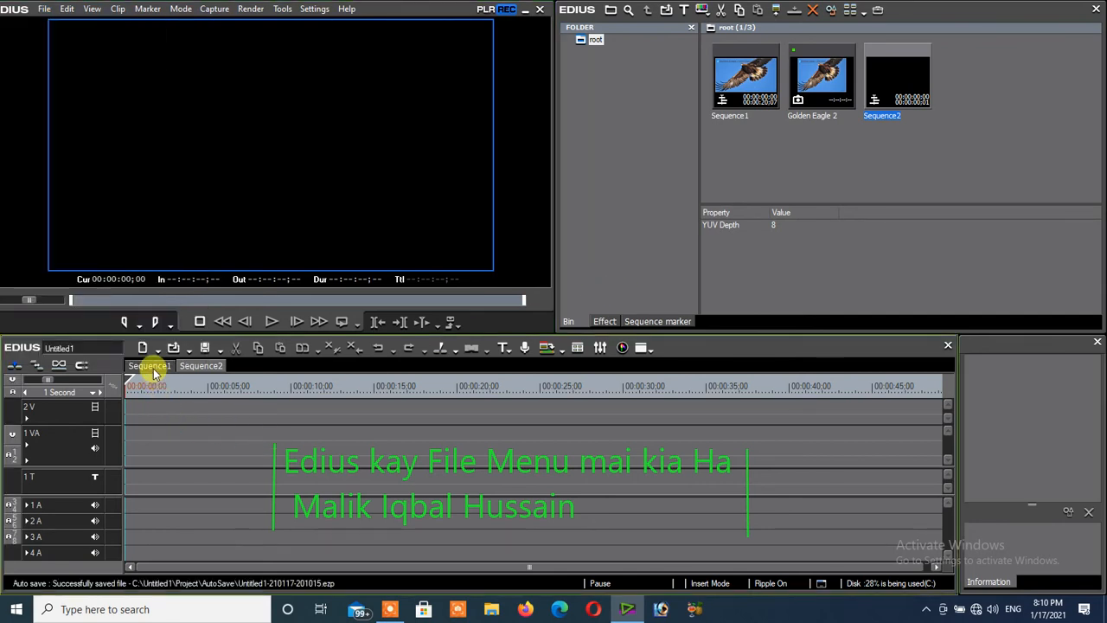
pyautogui.click(154, 369)
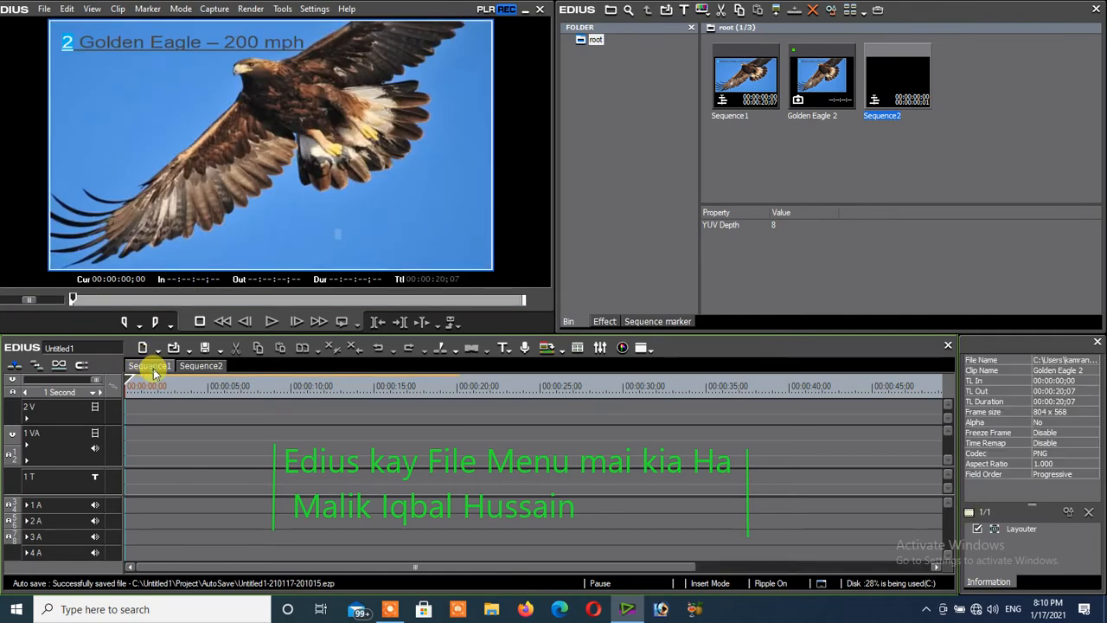
# - Examine the Import Sequence settings and its project file browser, then close both without importing
pyautogui.click(40, 10)
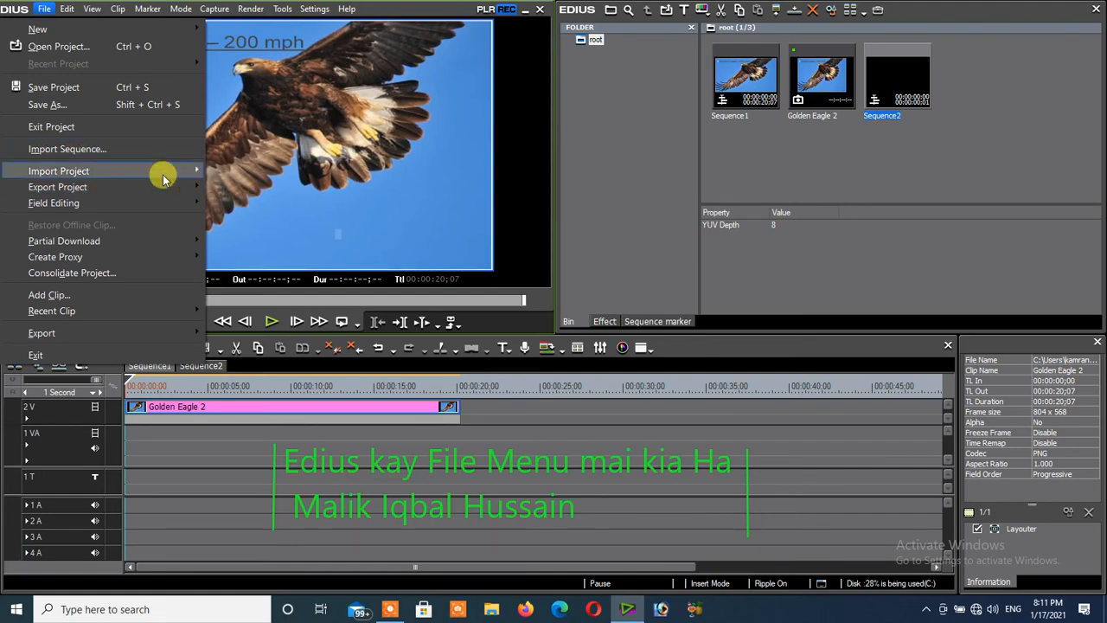
pyautogui.click(82, 151)
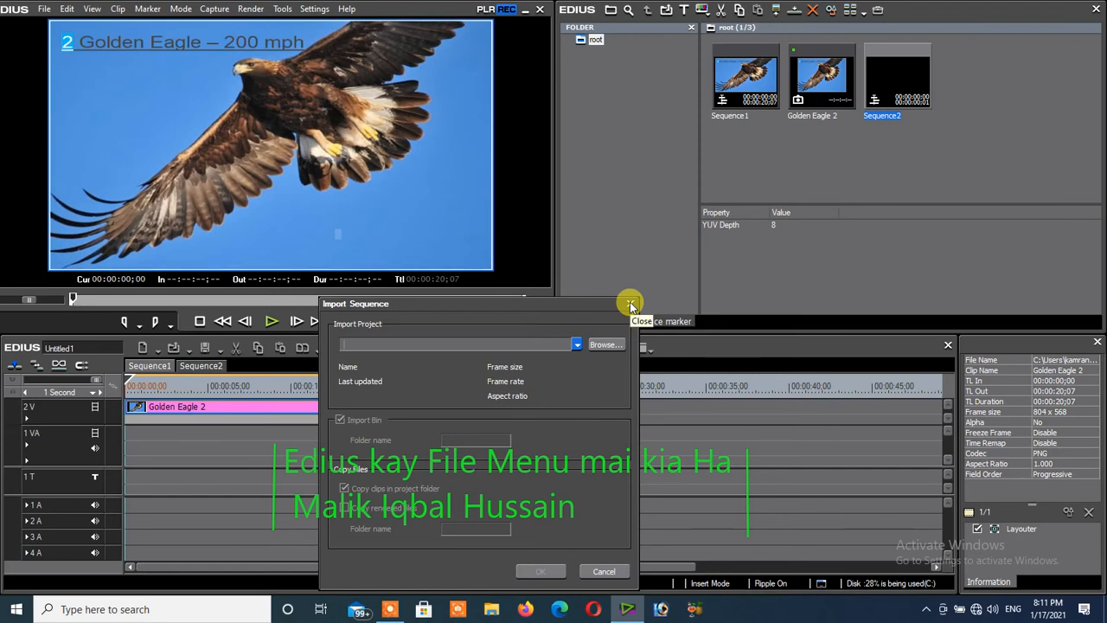
pyautogui.click(603, 344)
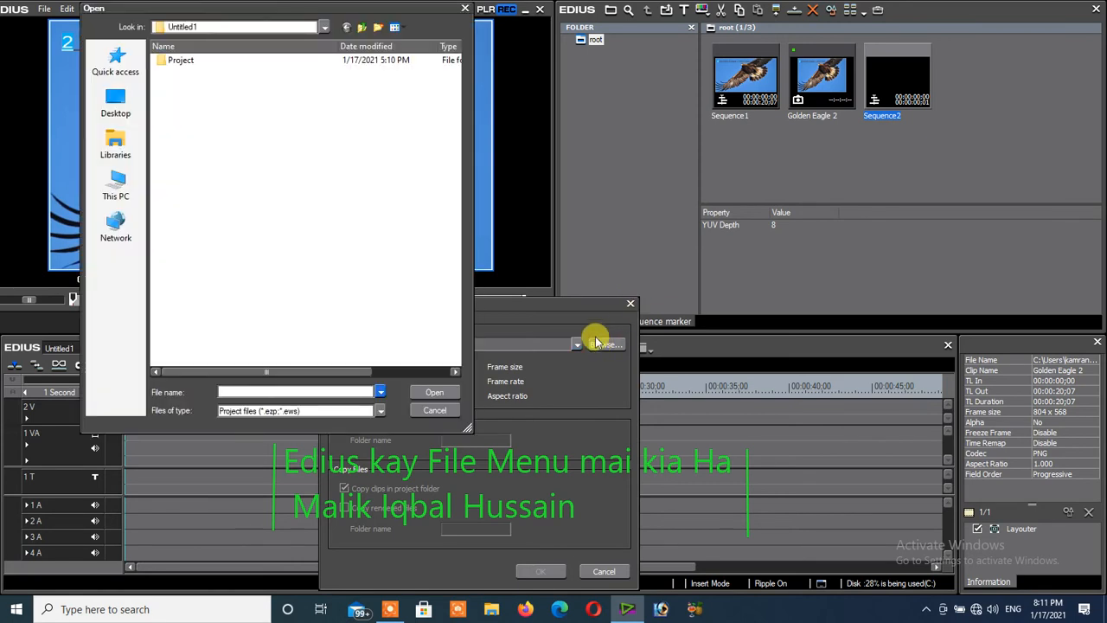
pyautogui.click(465, 10)
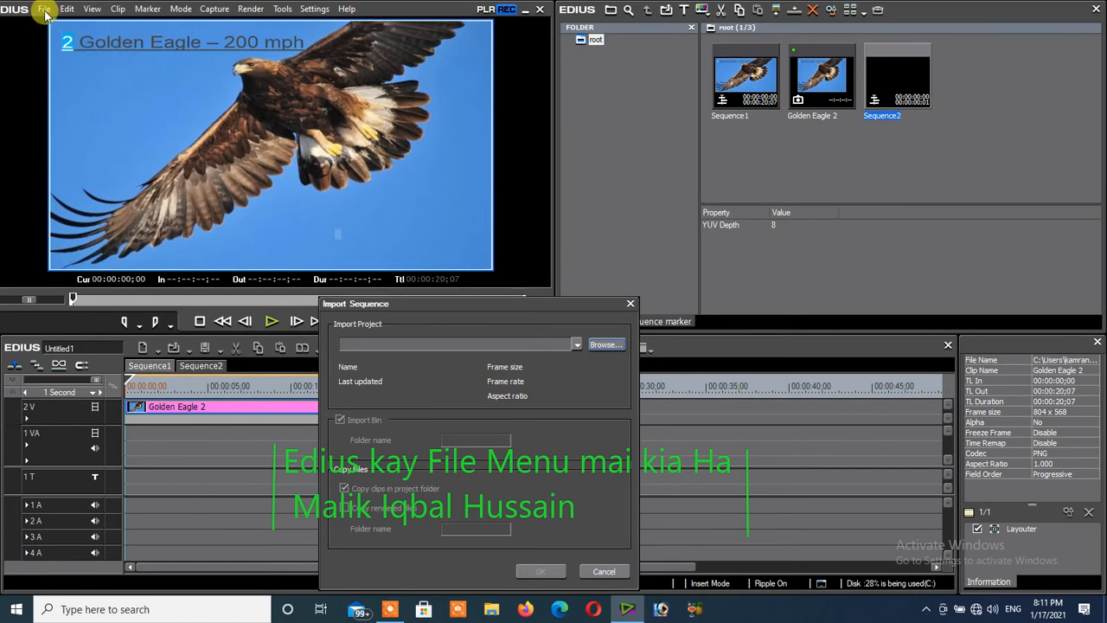
pyautogui.click(628, 303)
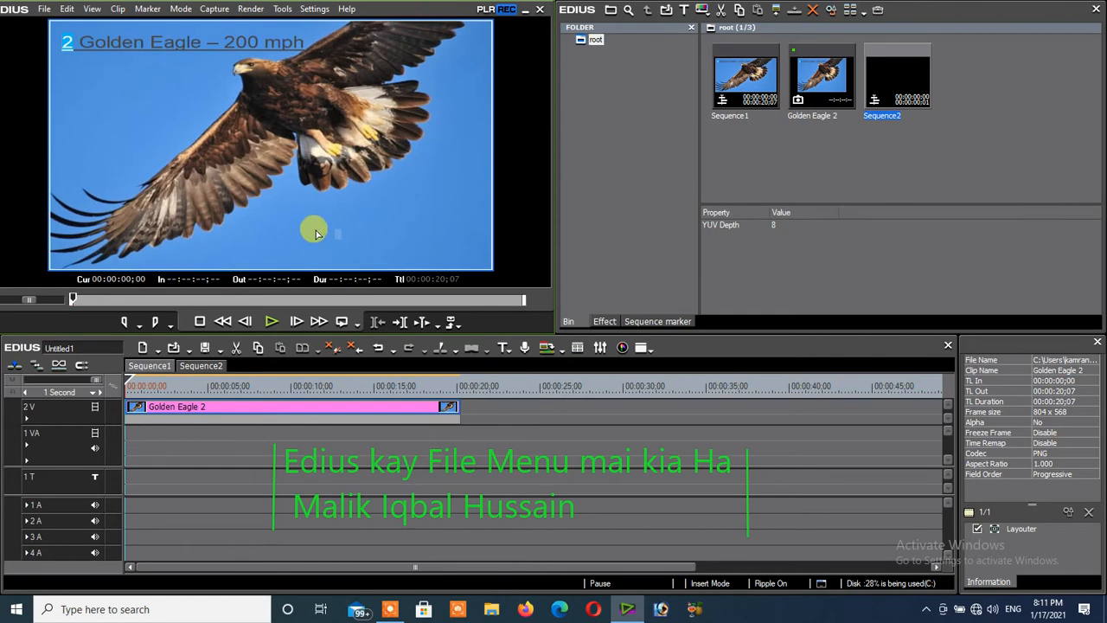
# - Examine the Import Project, Export Project and Field Editing options, including the Check Out settings
pyautogui.click(42, 10)
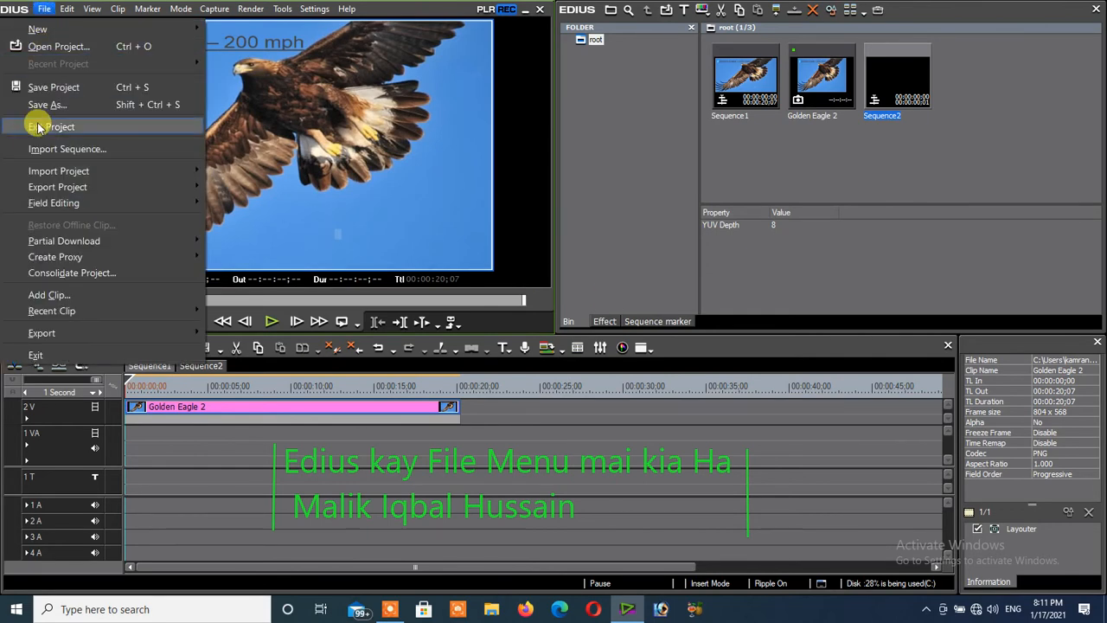
pyautogui.moveTo(54, 166)
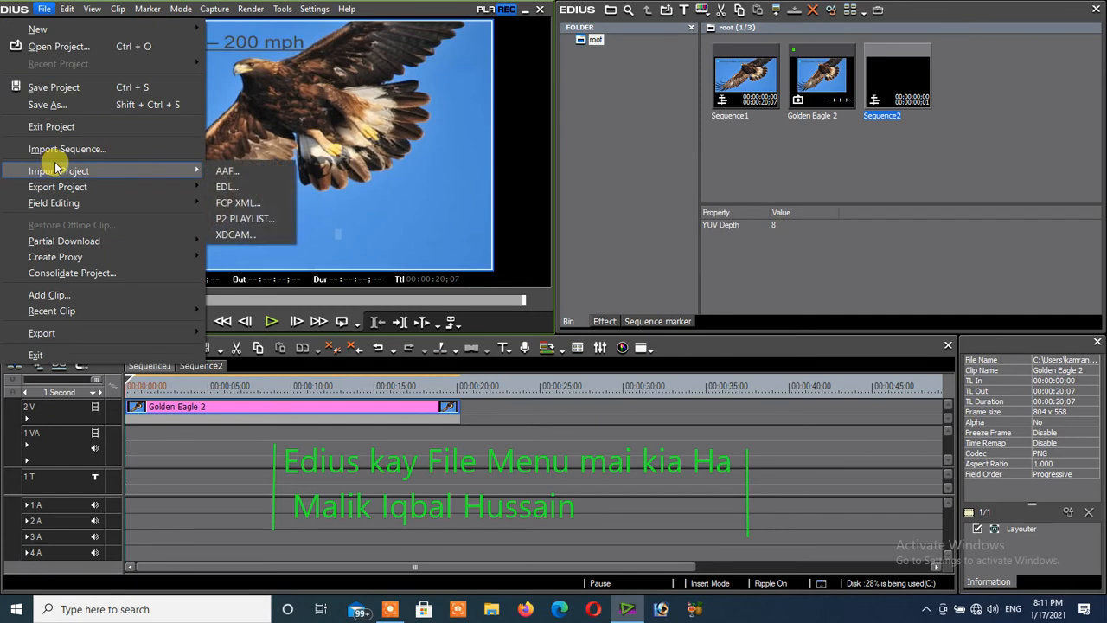
pyautogui.moveTo(61, 188)
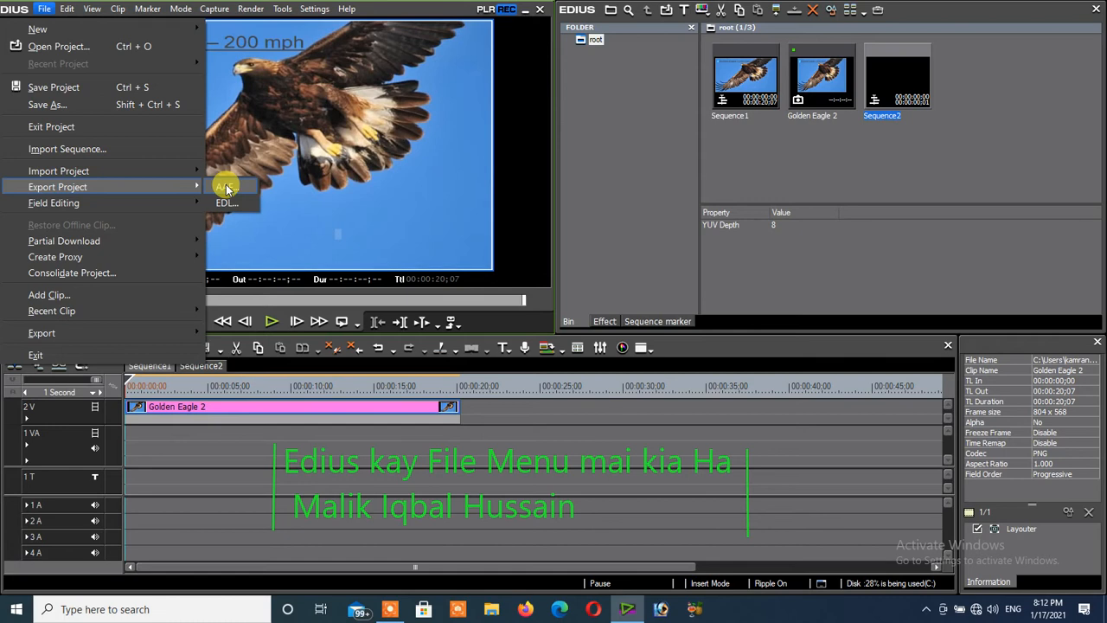
pyautogui.moveTo(125, 207)
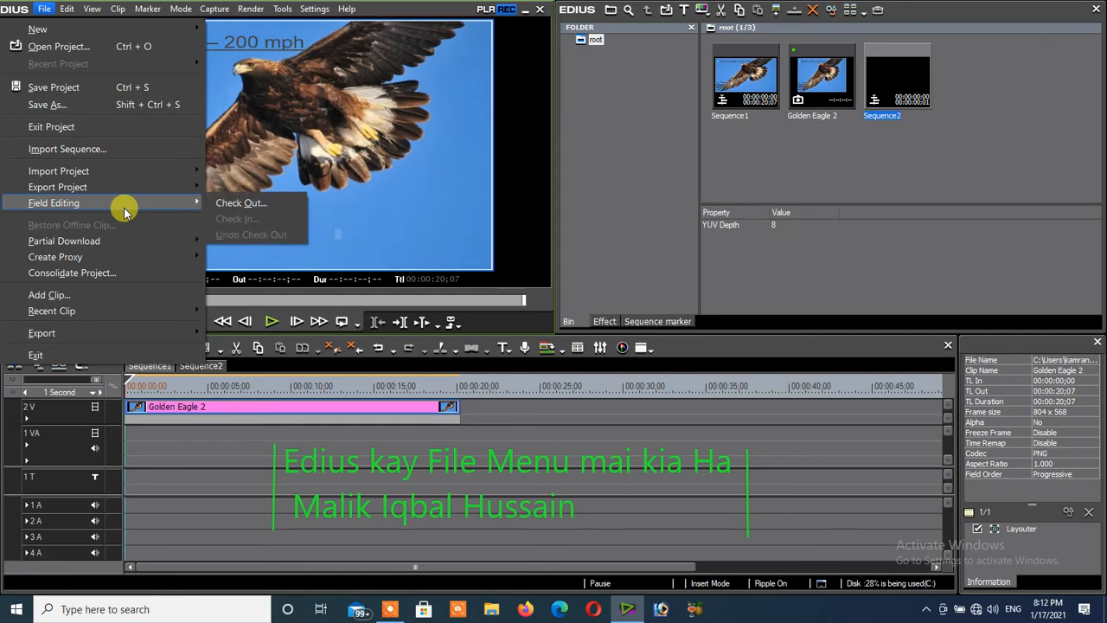
pyautogui.click(240, 203)
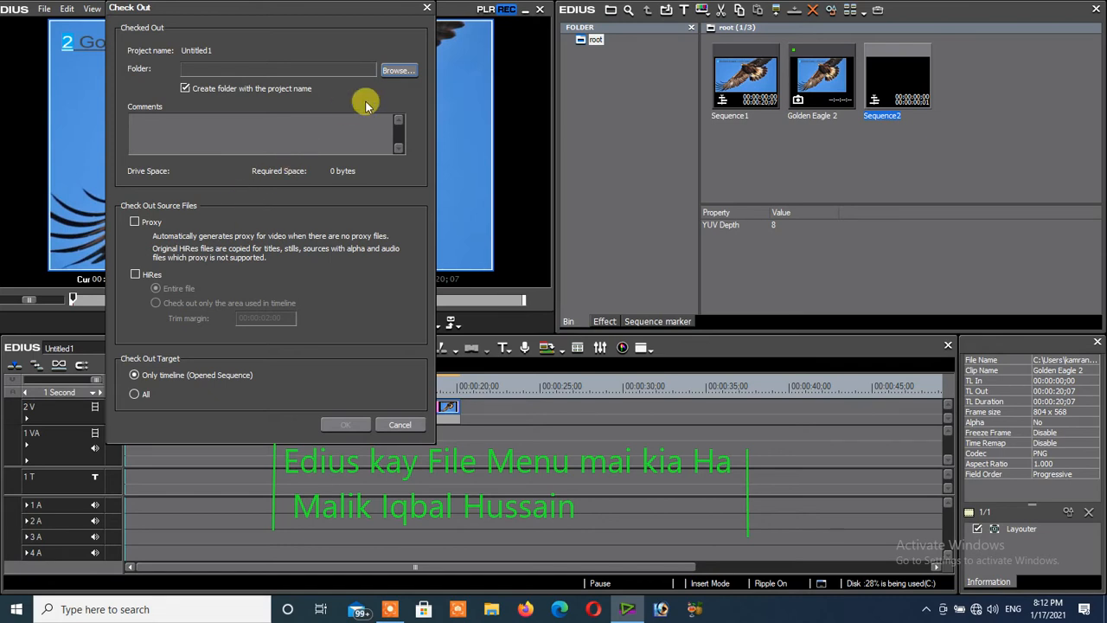
pyautogui.click(427, 11)
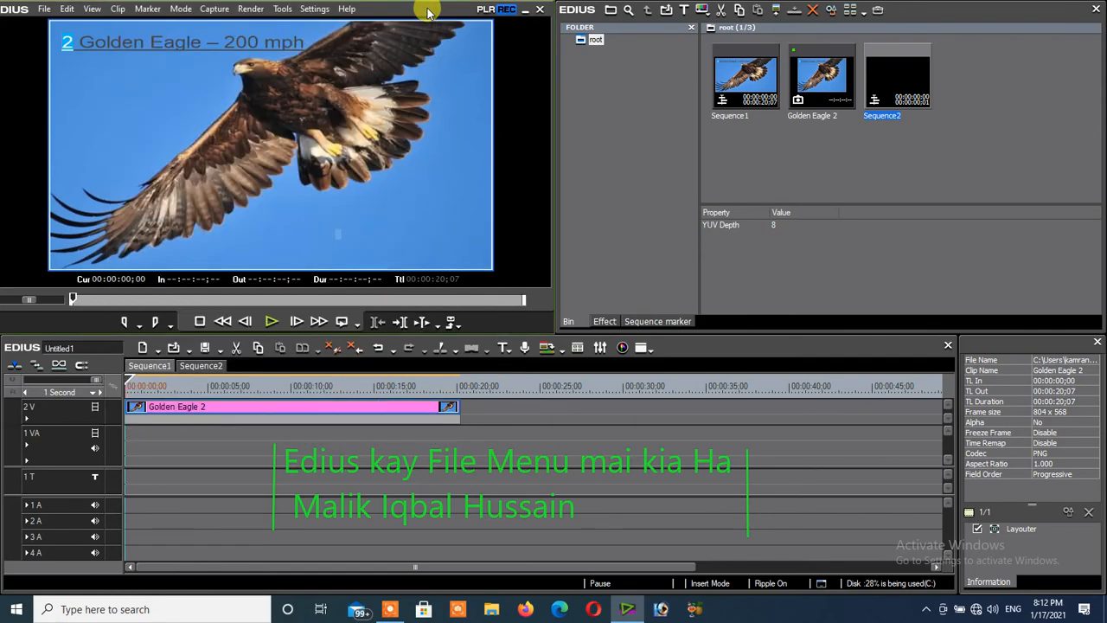
# - Move the Sequence1 playhead to about 00:00:04;05 and check the Partial Download options
pyautogui.click(40, 10)
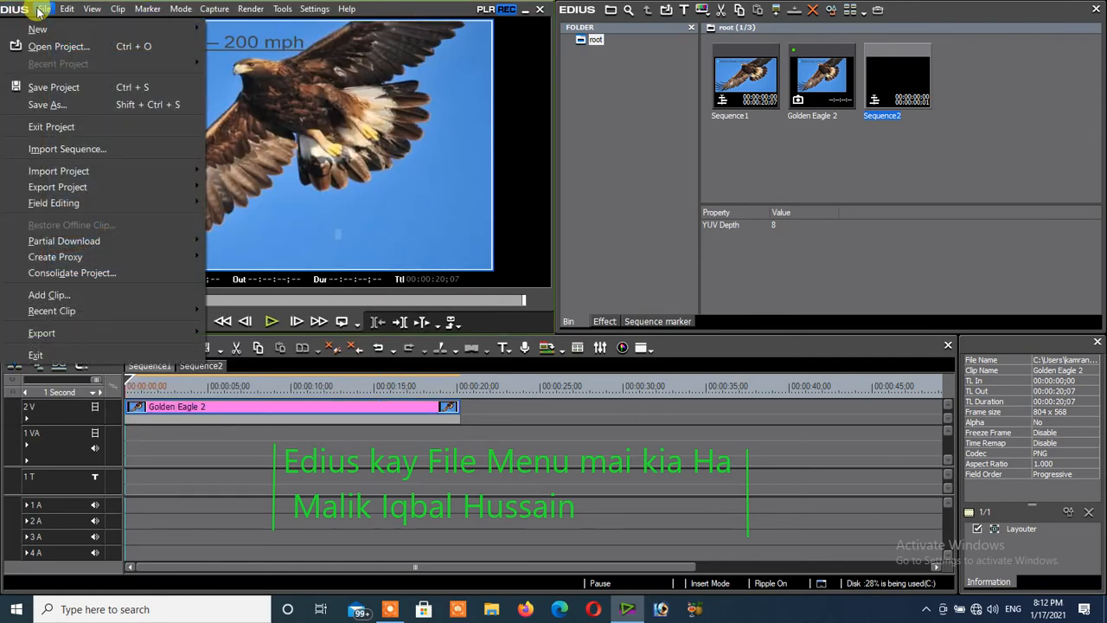
pyautogui.moveTo(76, 245)
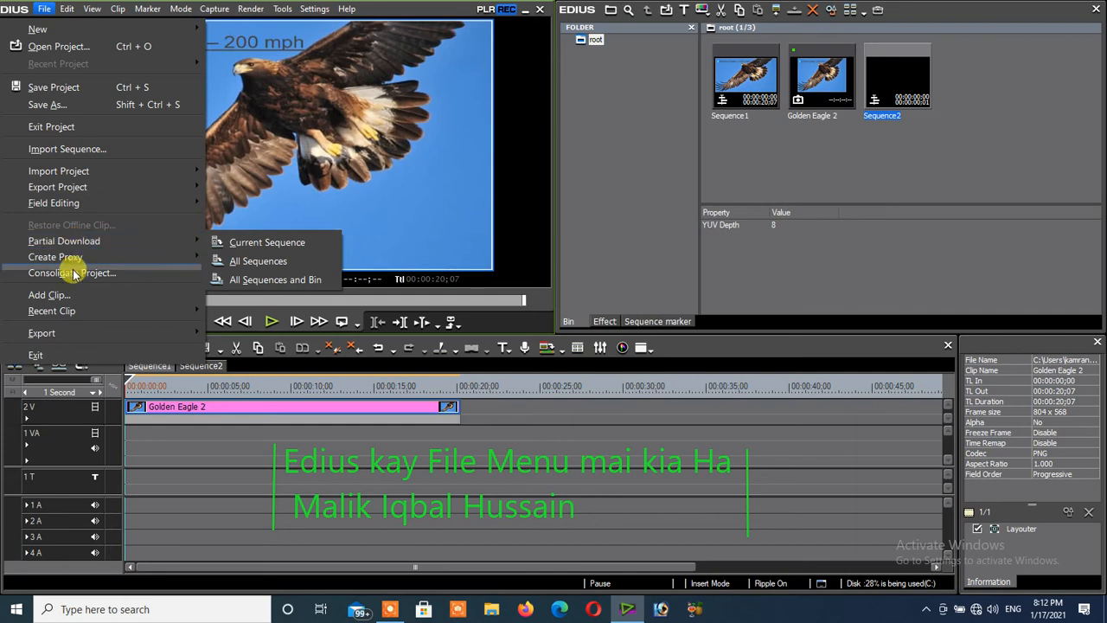
pyautogui.moveTo(127, 385); pyautogui.dragTo(196, 396)
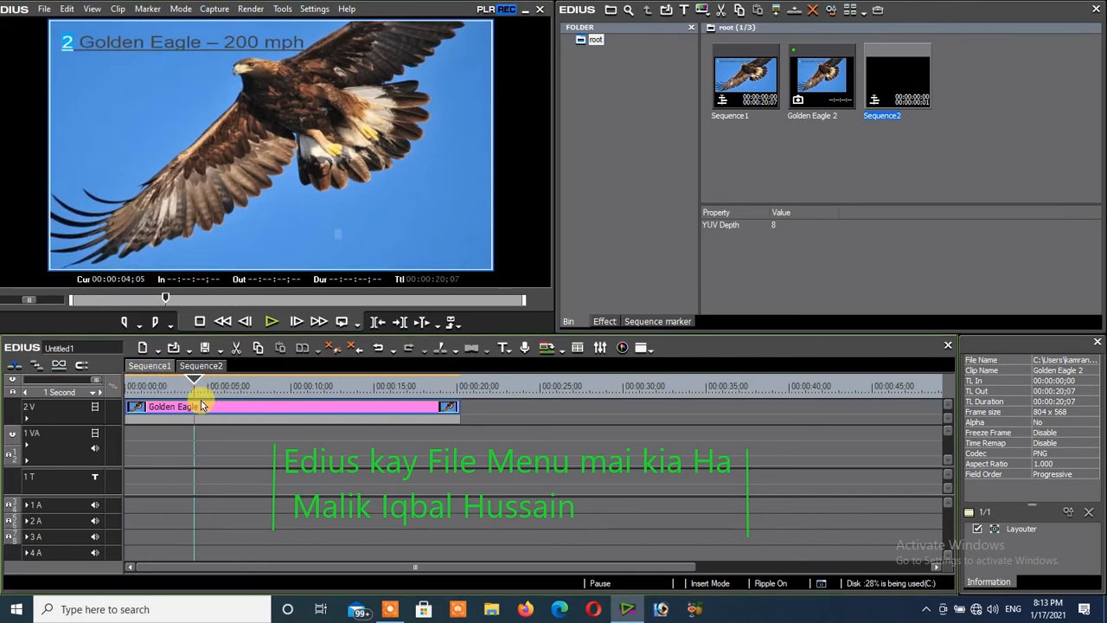
pyautogui.click(41, 10)
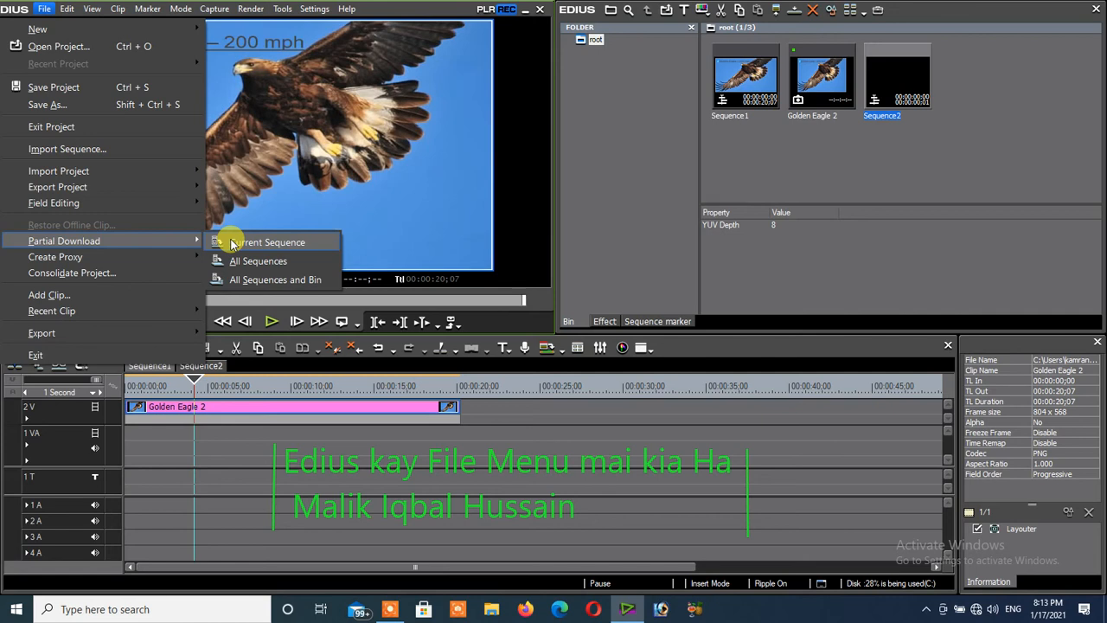
pyautogui.click(153, 367)
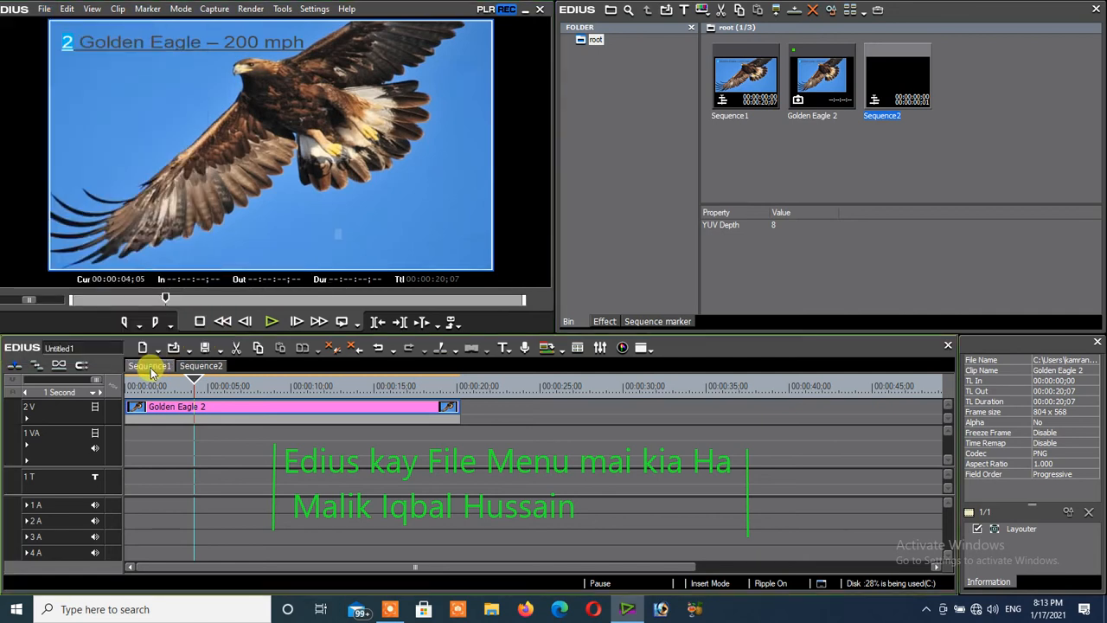
# - Import the Kangro 9 image from the Fasts Birds 2 folder and place it at the start of track 2 V in Sequence2
pyautogui.click(194, 367)
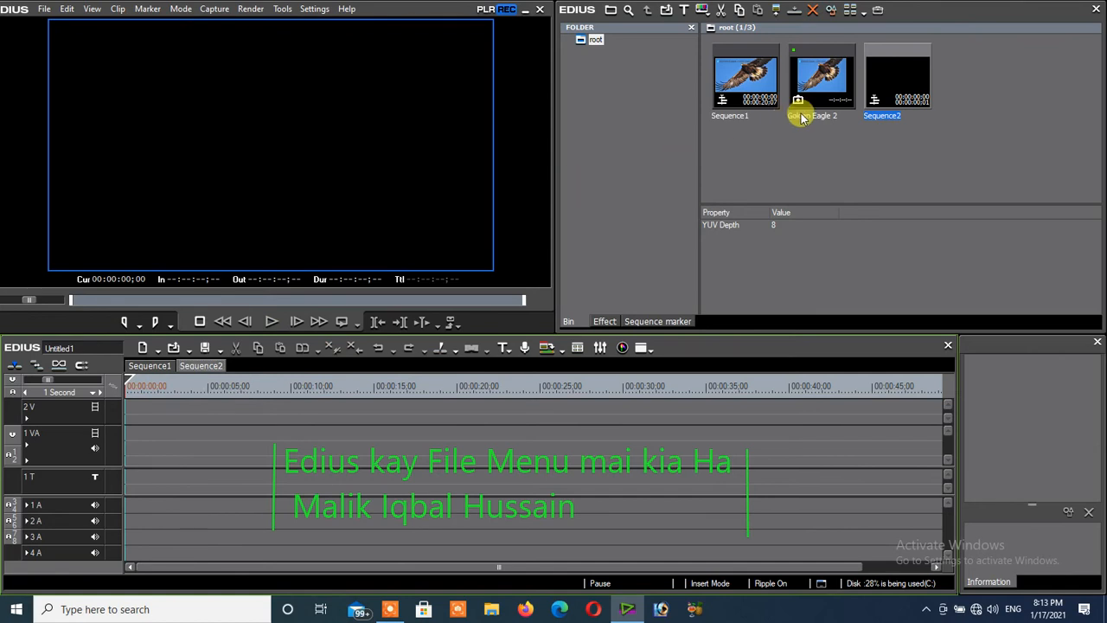
pyautogui.click(668, 12)
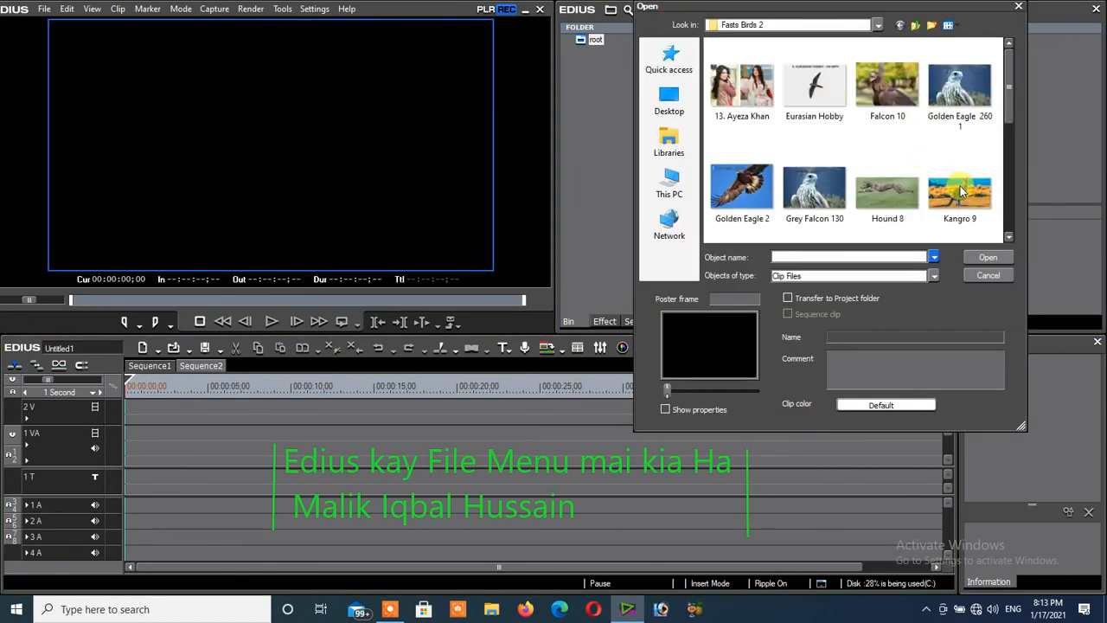
pyautogui.moveTo(960, 192); pyautogui.dragTo(956, 170)
pyautogui.click(982, 256)
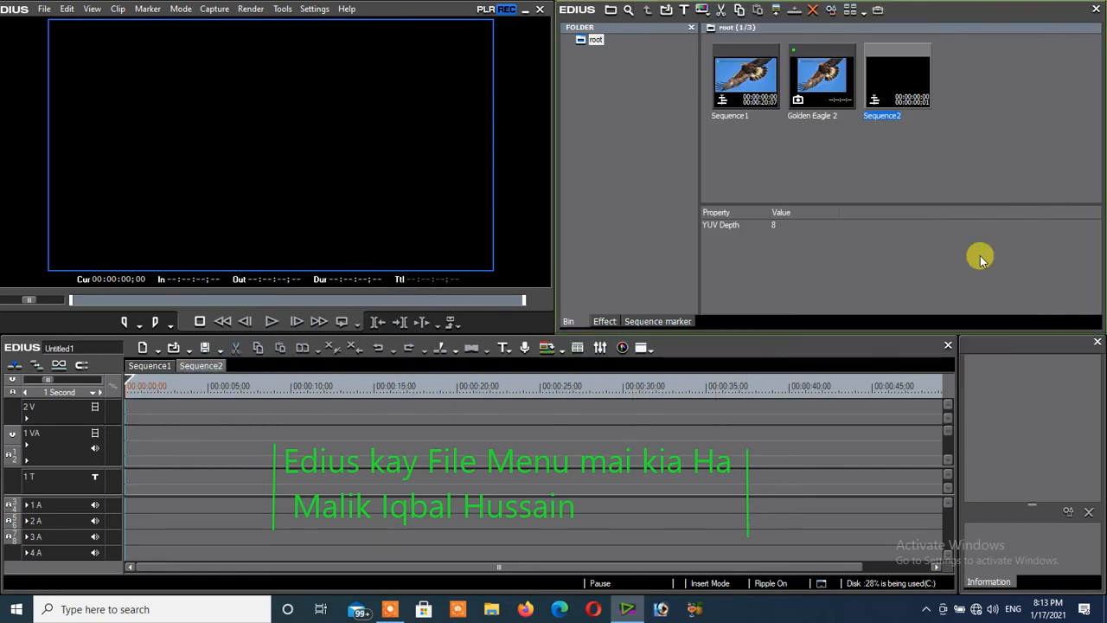
pyautogui.moveTo(914, 78); pyautogui.dragTo(125, 414)
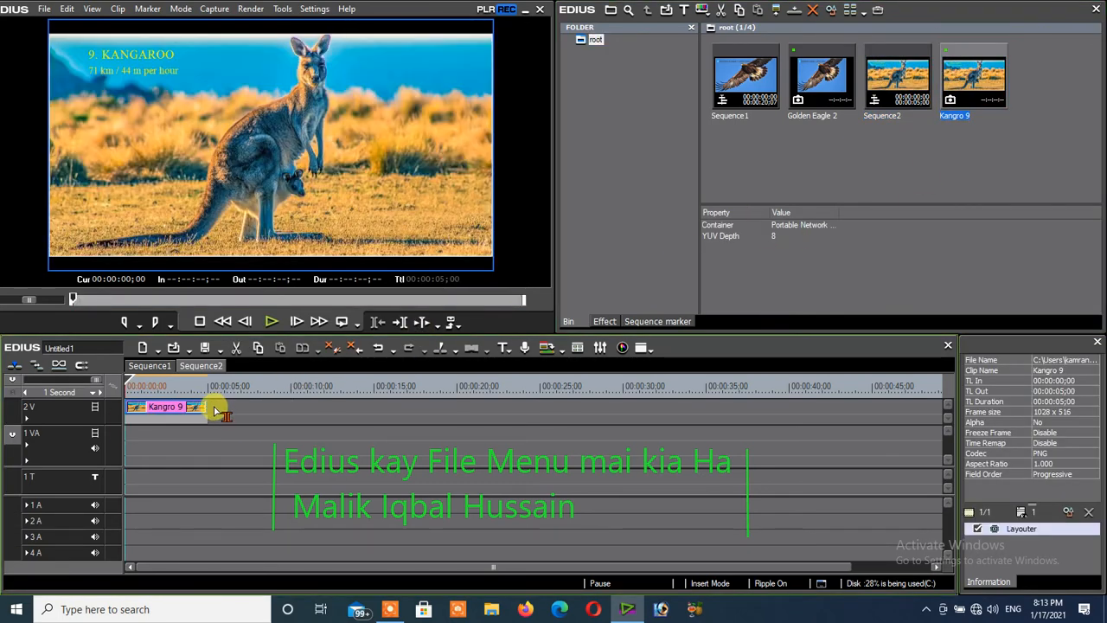
# - Extend the Kangro 9 clip in Sequence2 to about 00:00:11;22 and compare it with Sequence1, returning to Sequence2
pyautogui.moveTo(216, 411); pyautogui.dragTo(322, 408)
pyautogui.click(149, 365)
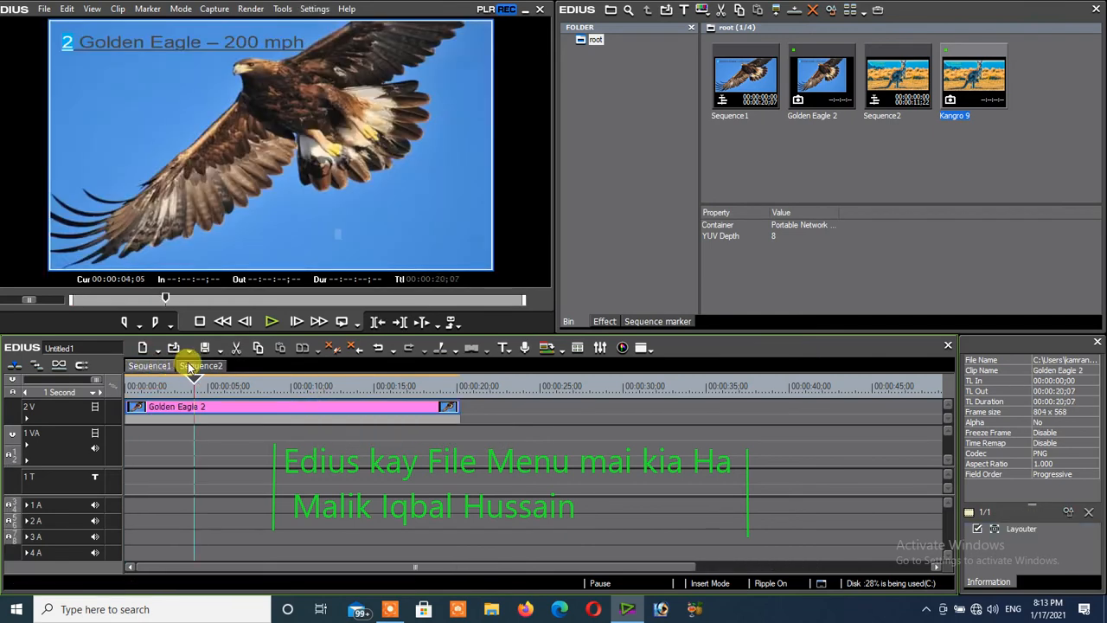
pyautogui.click(188, 364)
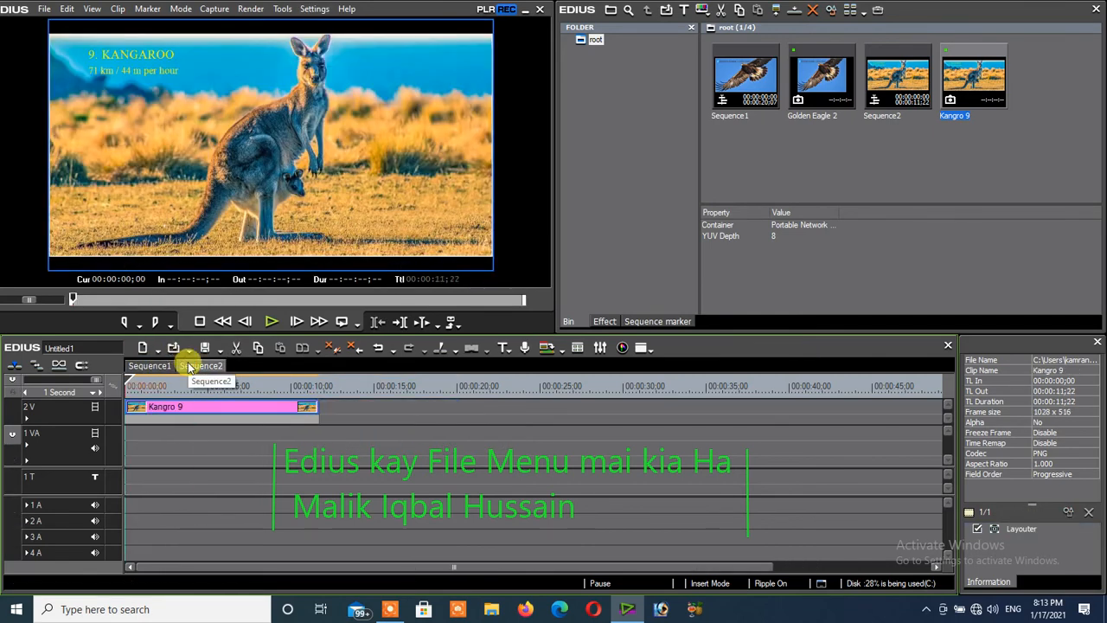
# - Examine the Partial Download and Create Proxy options, opening proxy creation for all clips and declining to start it
pyautogui.click(45, 11)
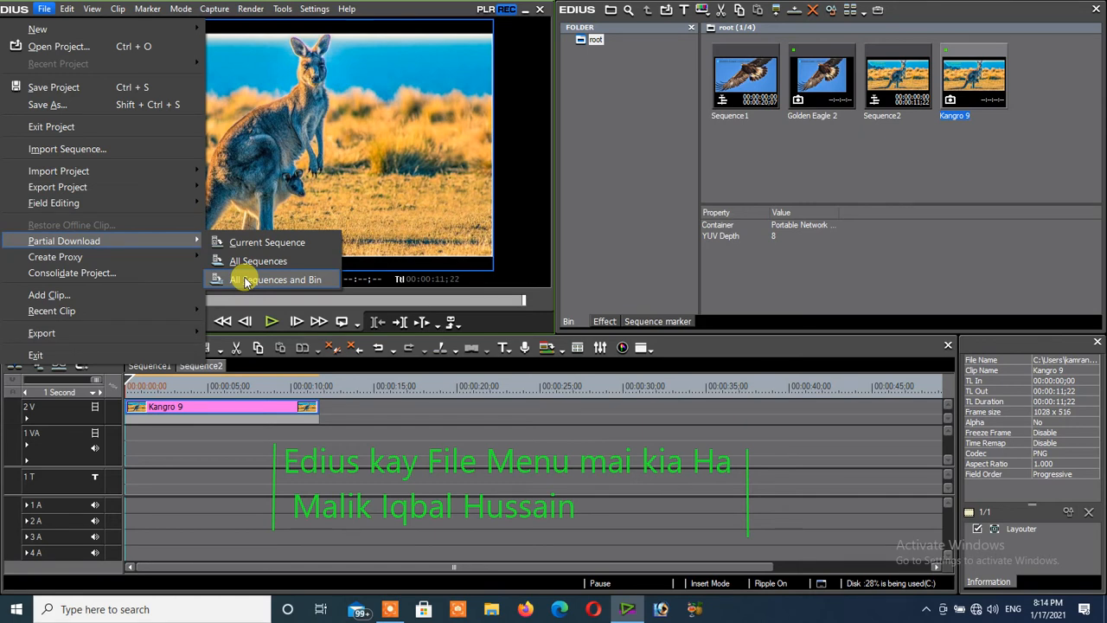
pyautogui.moveTo(51, 258)
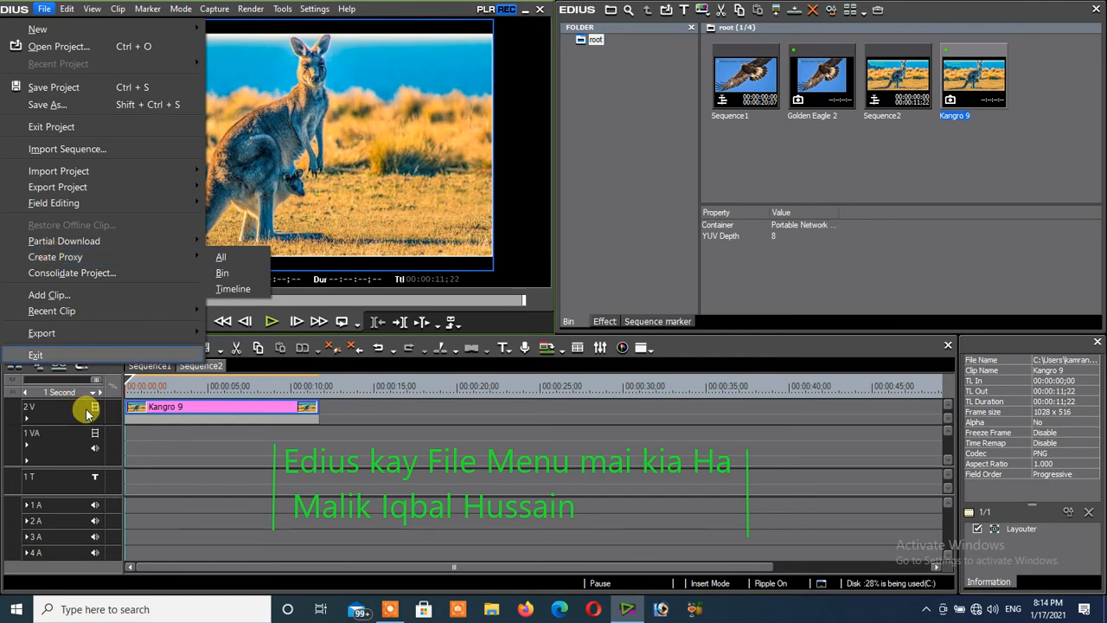
pyautogui.click(167, 445)
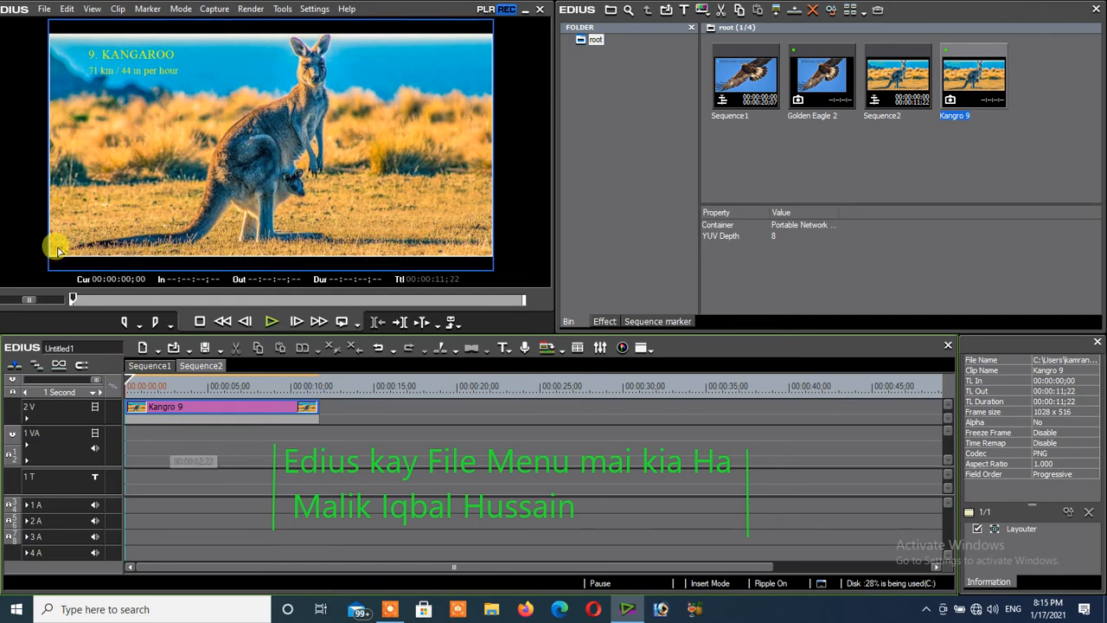
pyautogui.click(44, 11)
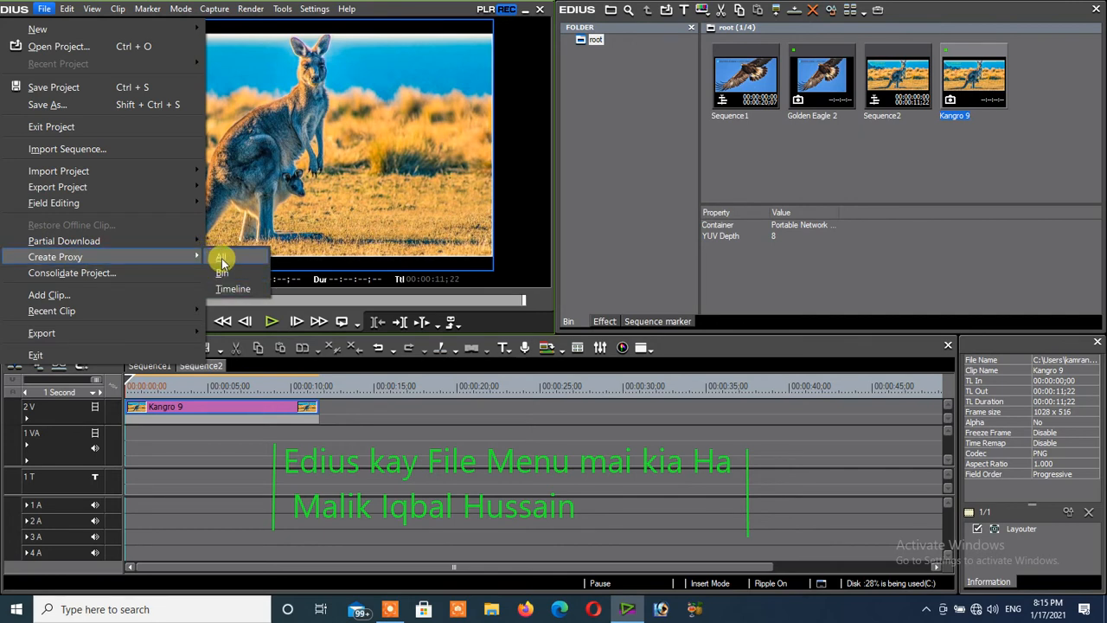
pyautogui.click(221, 258)
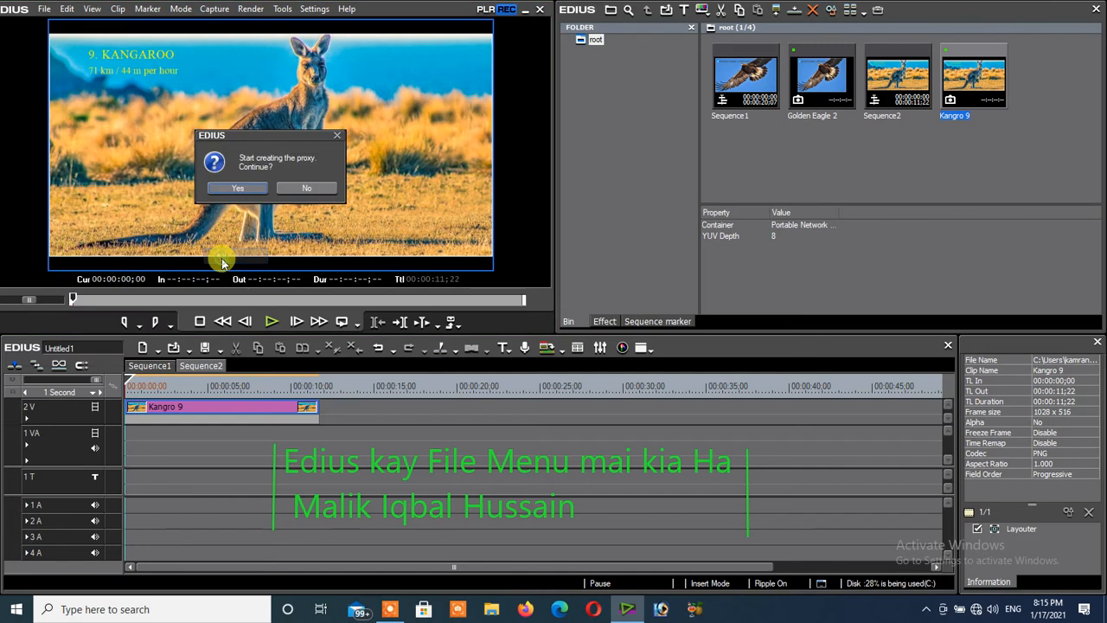
pyautogui.click(306, 192)
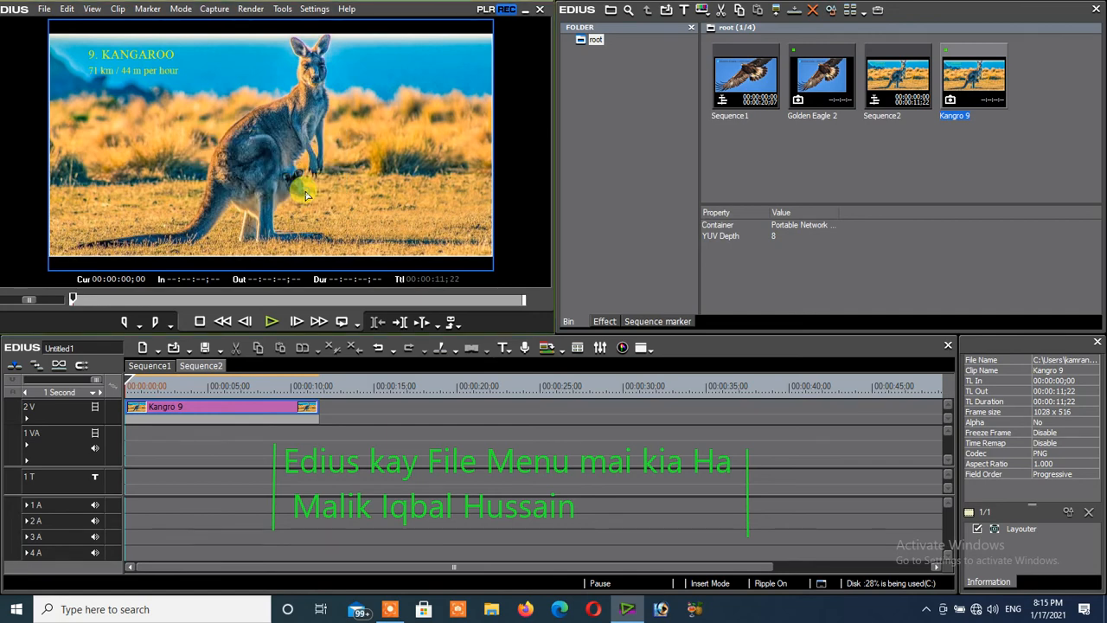
# - Add the clip 1. The Gardens at Marqueyssac from the Documents folder to the player
pyautogui.click(46, 11)
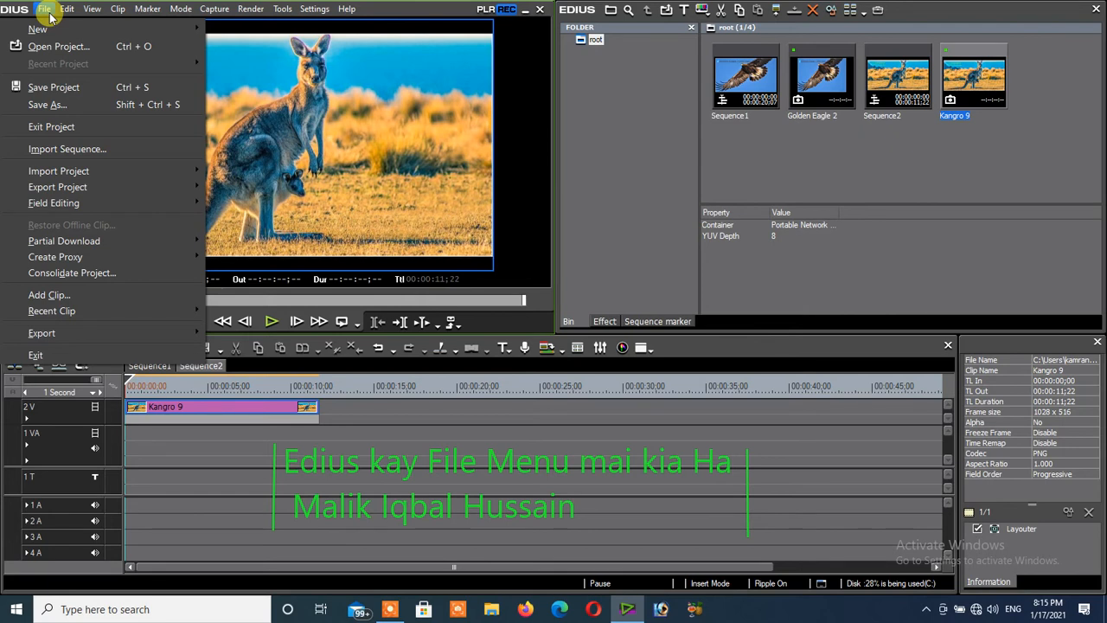
pyautogui.click(48, 295)
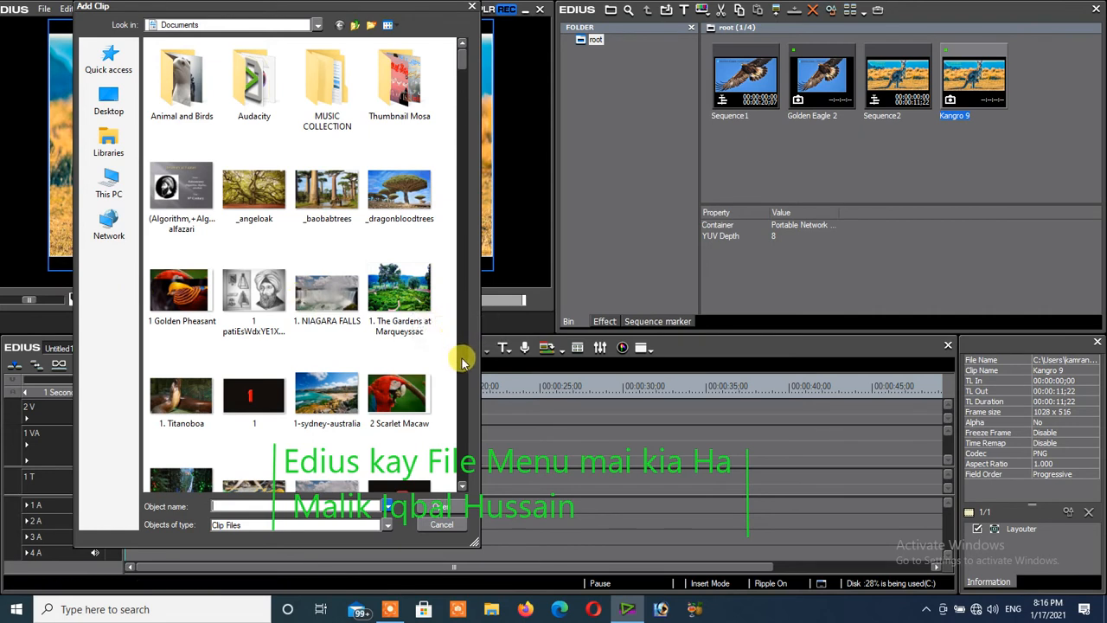
pyautogui.doubleClick(396, 286)
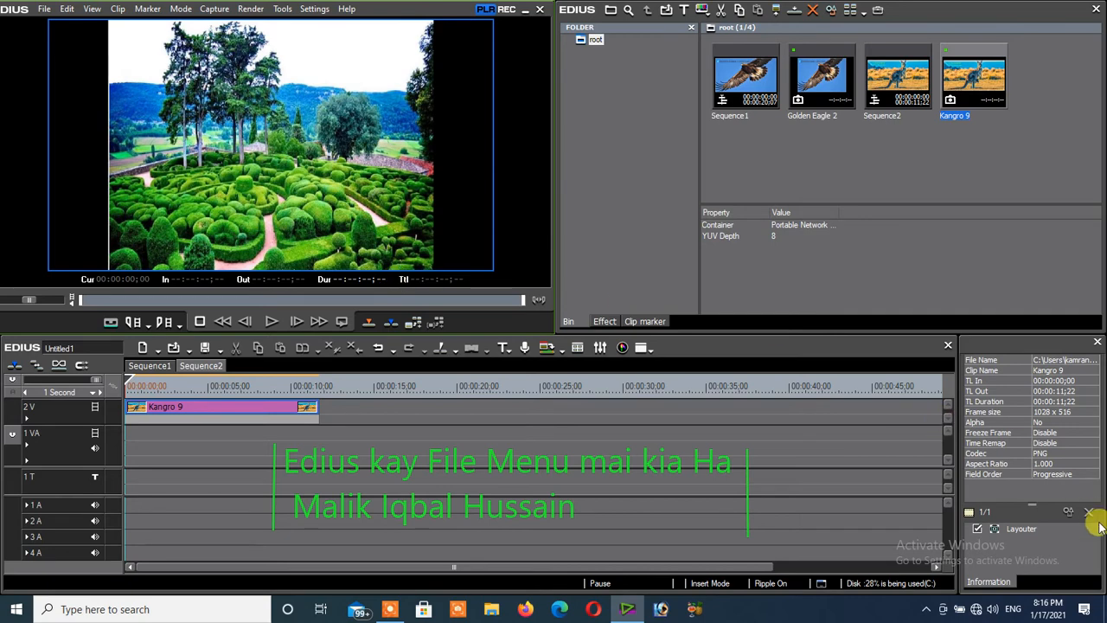
# - View the Layouter settings of the Kangro 9 clip and close them without changes
pyautogui.click(1023, 530)
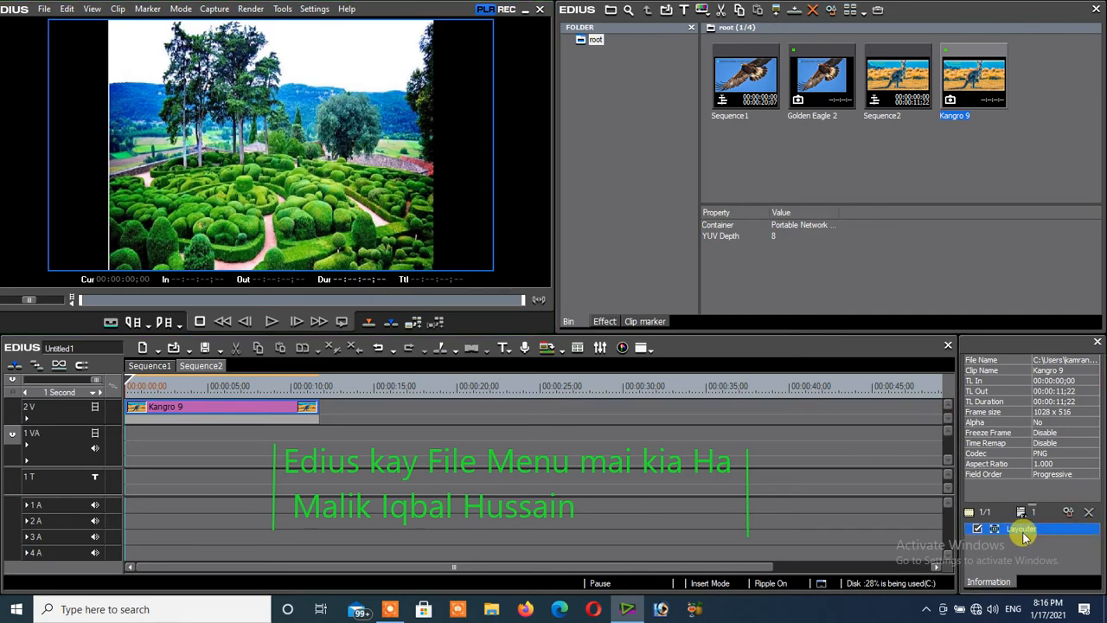
pyautogui.doubleClick(1022, 529)
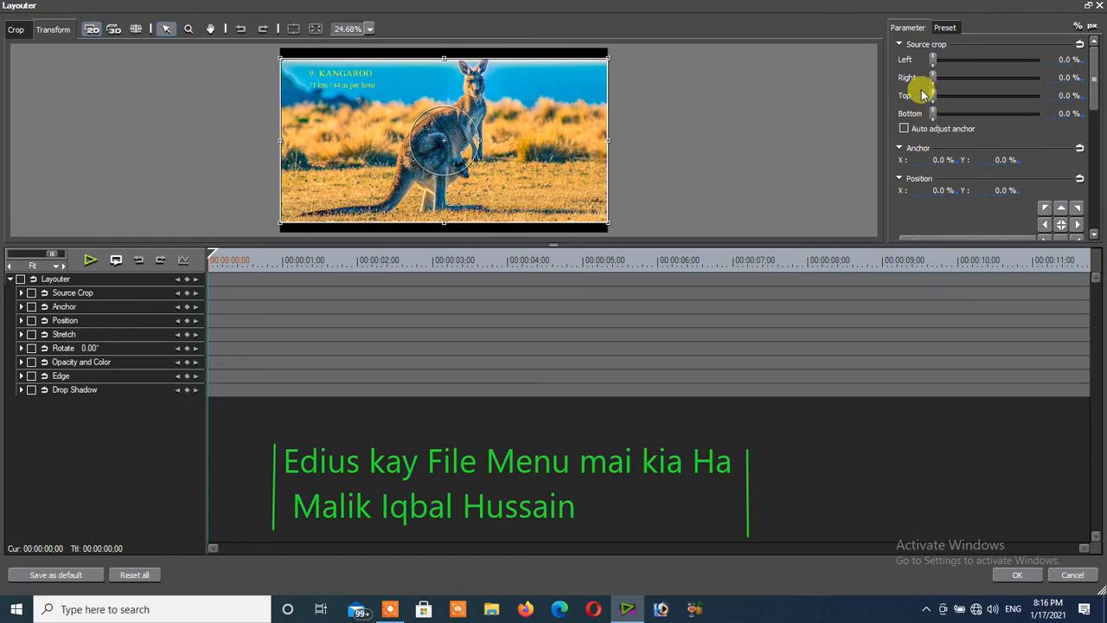
pyautogui.click(1071, 577)
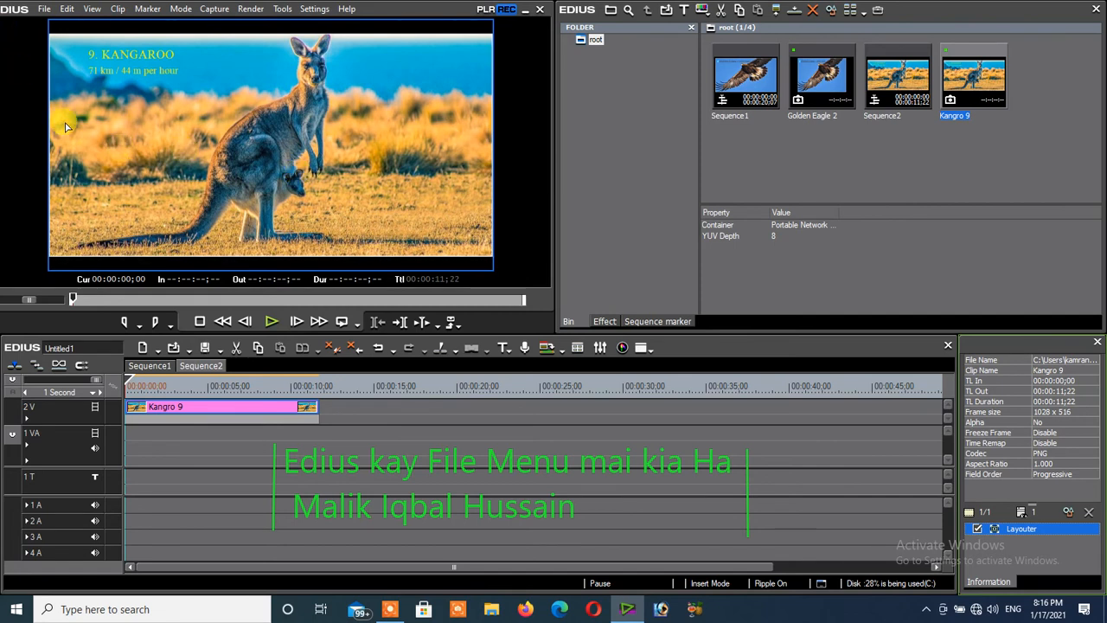
# - Switch to Sequence1 and load the recent clip The Gardens at Marqueyssac.png into the player
pyautogui.click(199, 368)
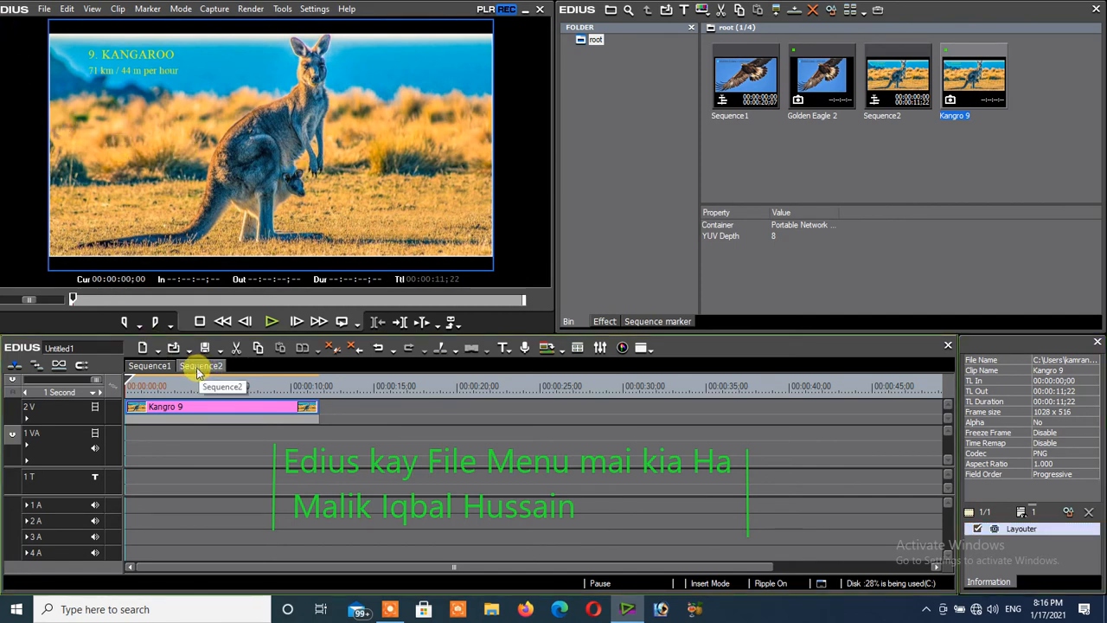
pyautogui.click(160, 366)
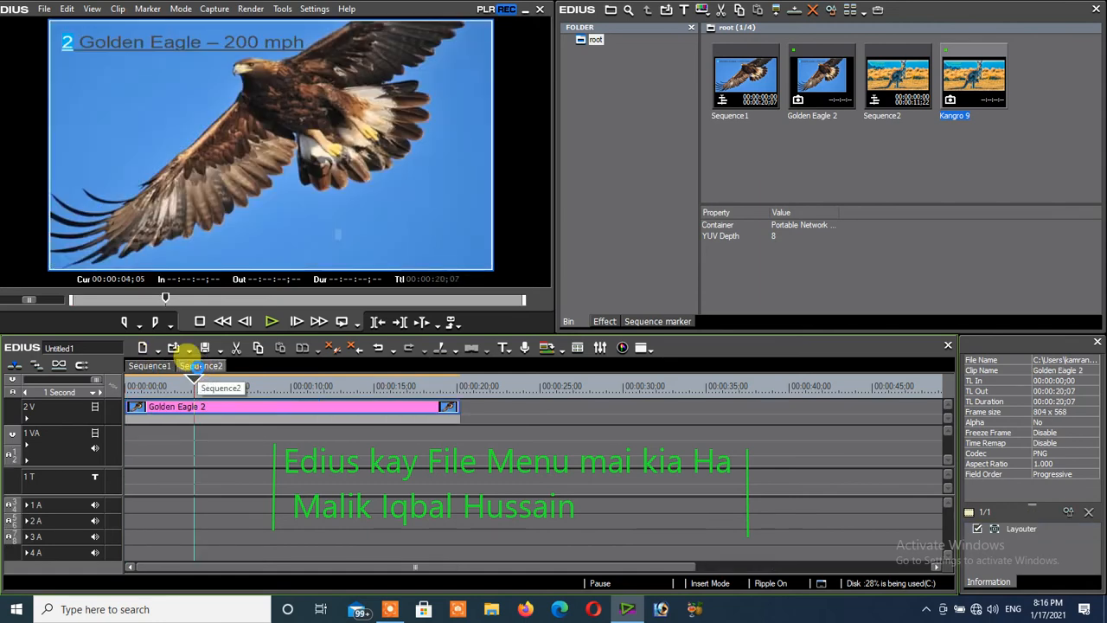
pyautogui.click(197, 366)
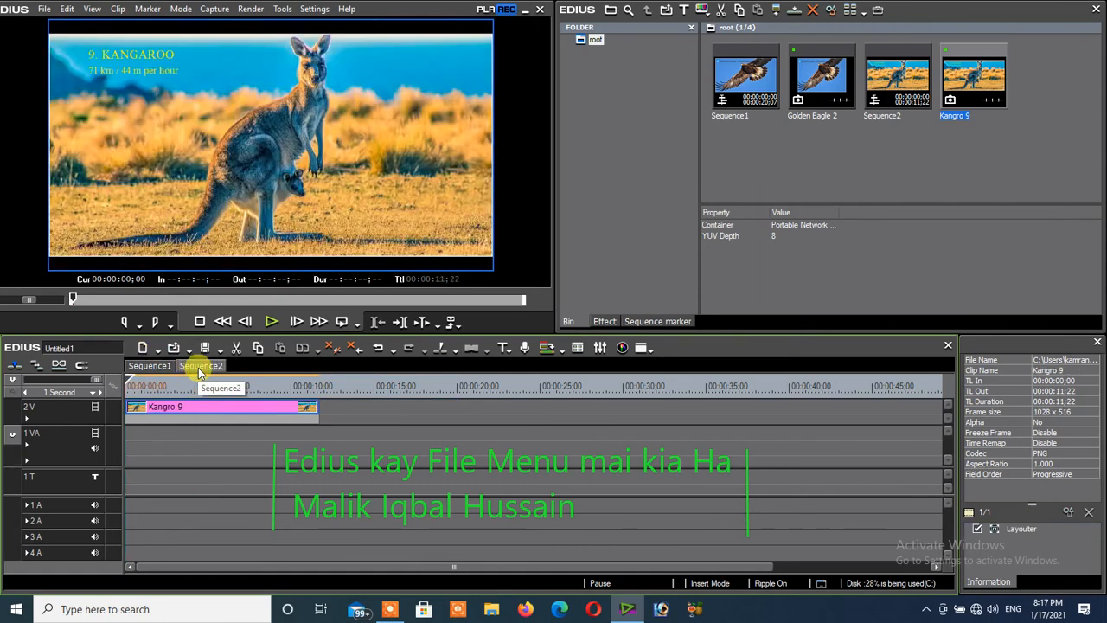
pyautogui.click(146, 367)
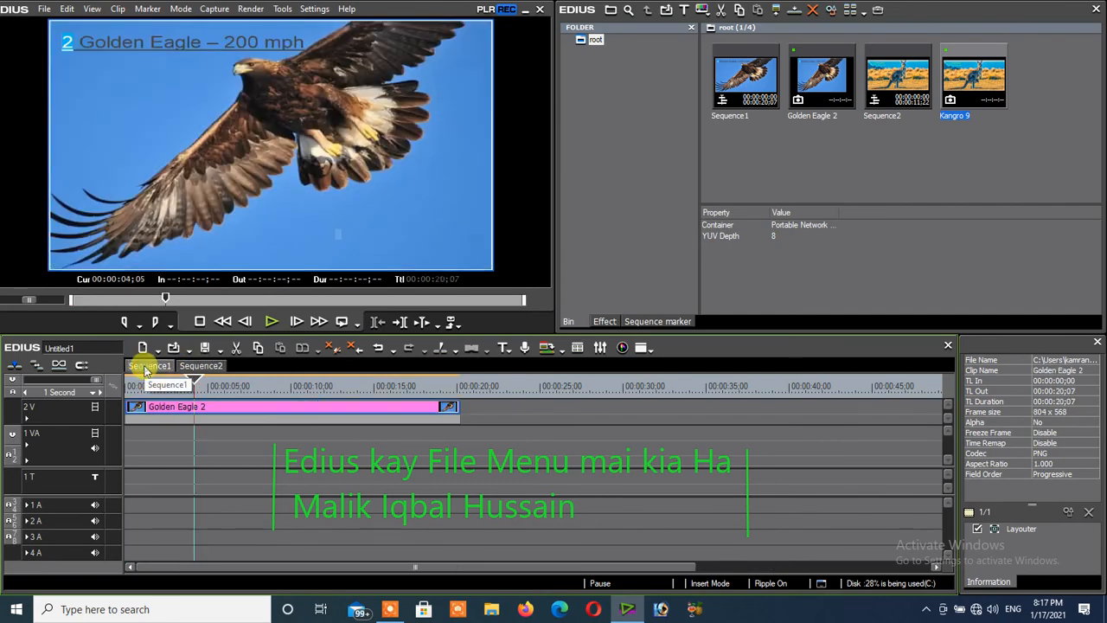
pyautogui.click(43, 12)
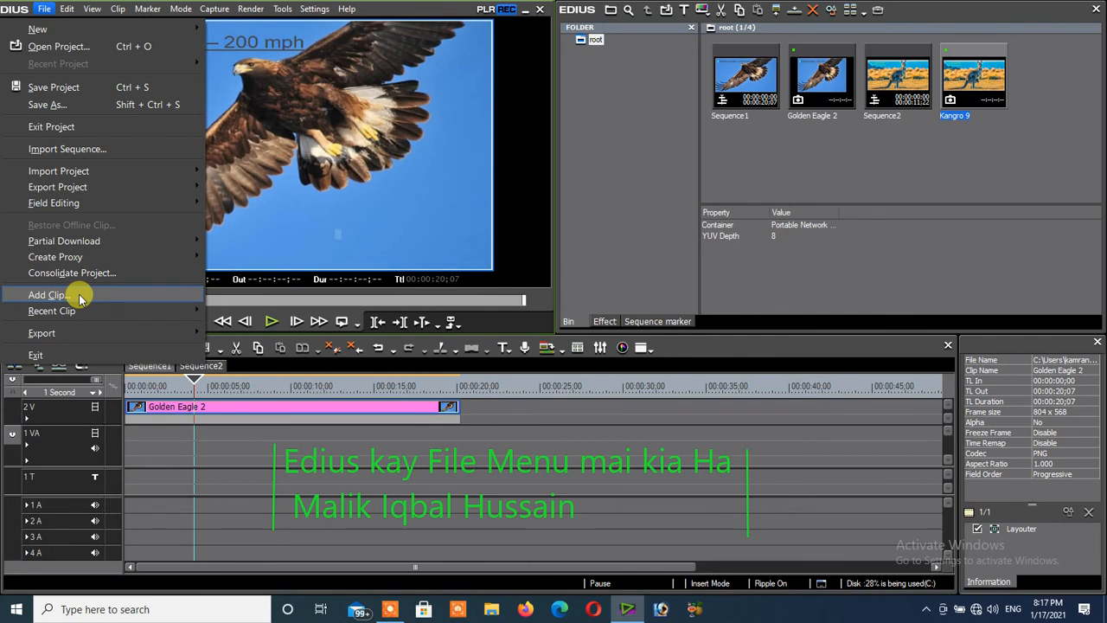
pyautogui.moveTo(76, 310)
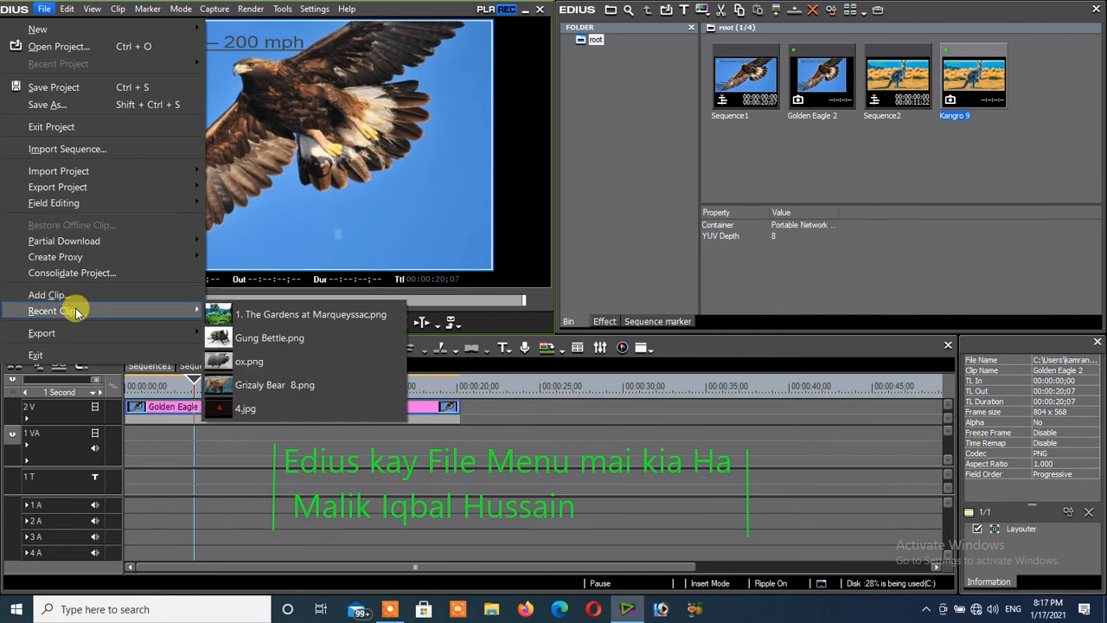
pyautogui.click(226, 319)
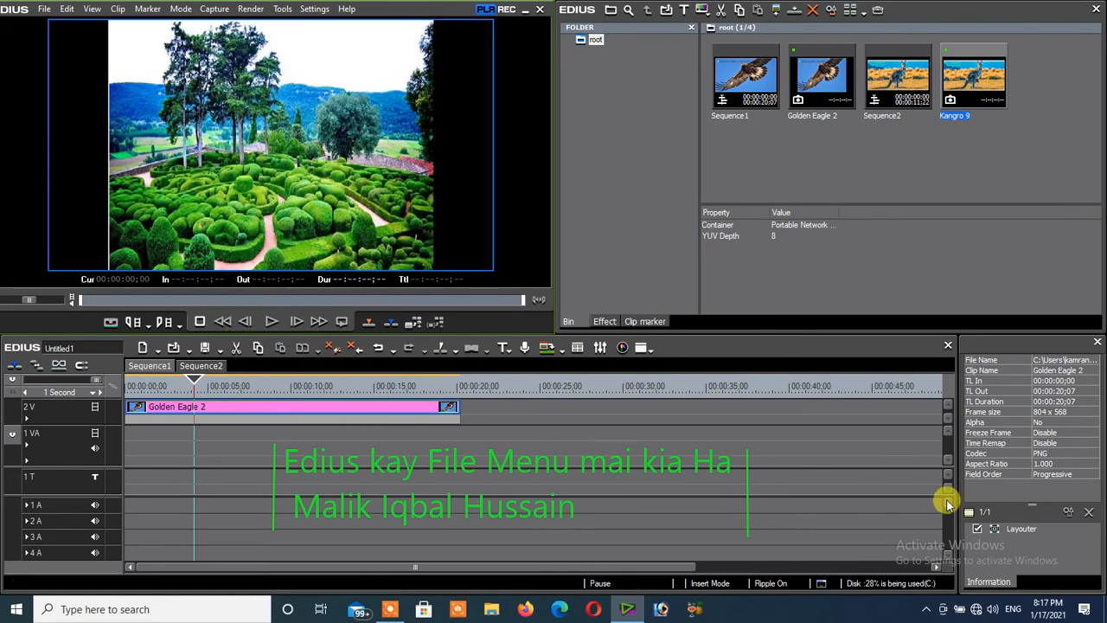
# - View the Layouter settings of the Golden Eagle 2 clip and close them without changes
pyautogui.click(1001, 529)
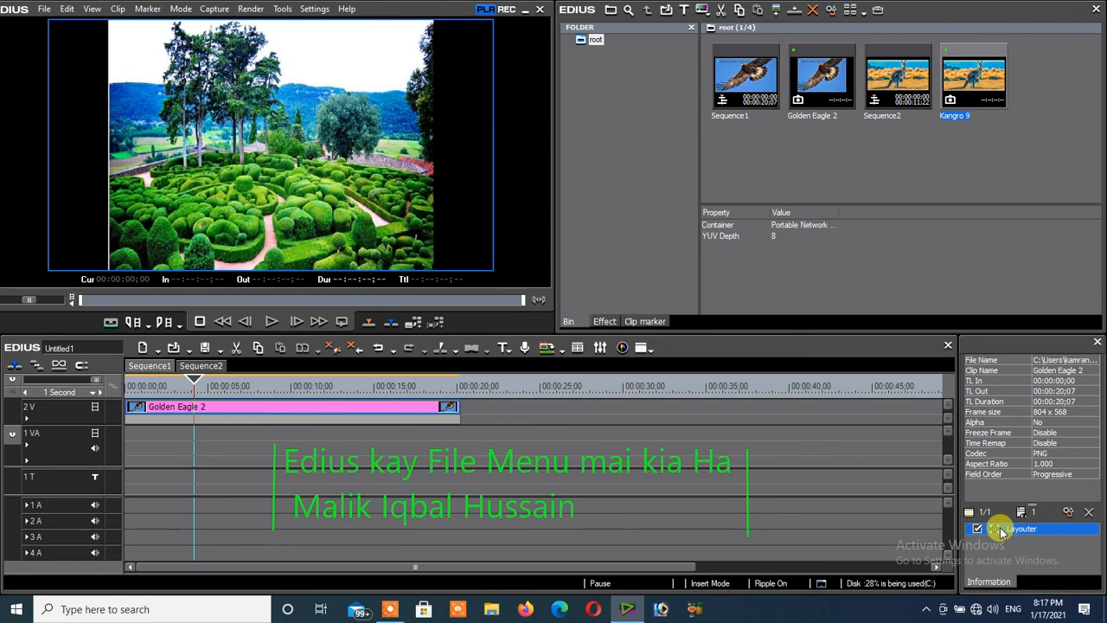
pyautogui.doubleClick(1001, 529)
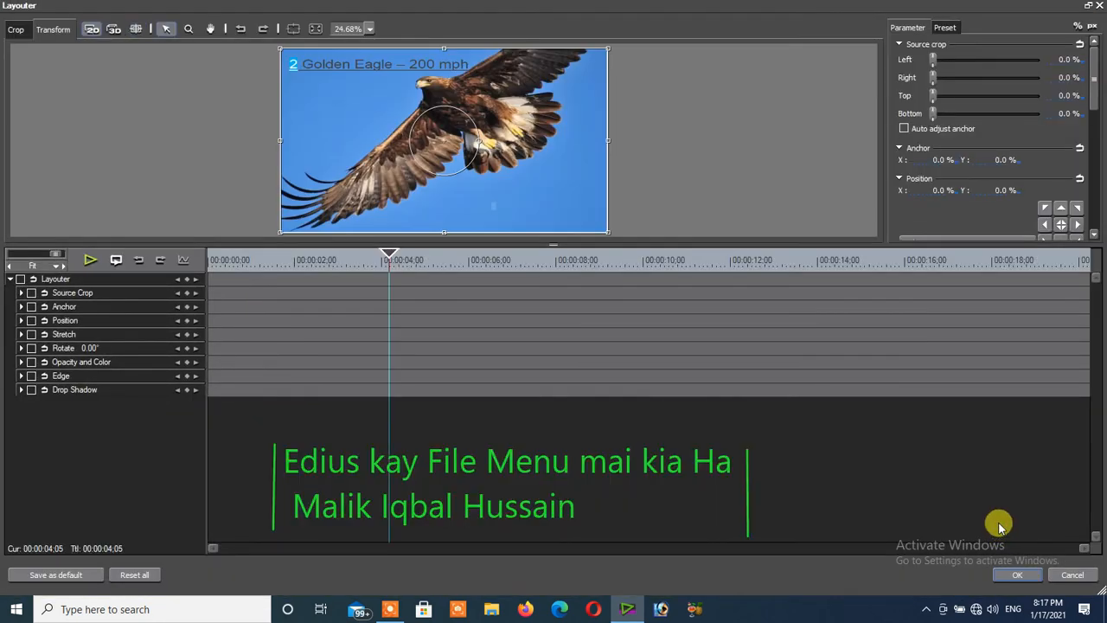
pyautogui.click(1069, 576)
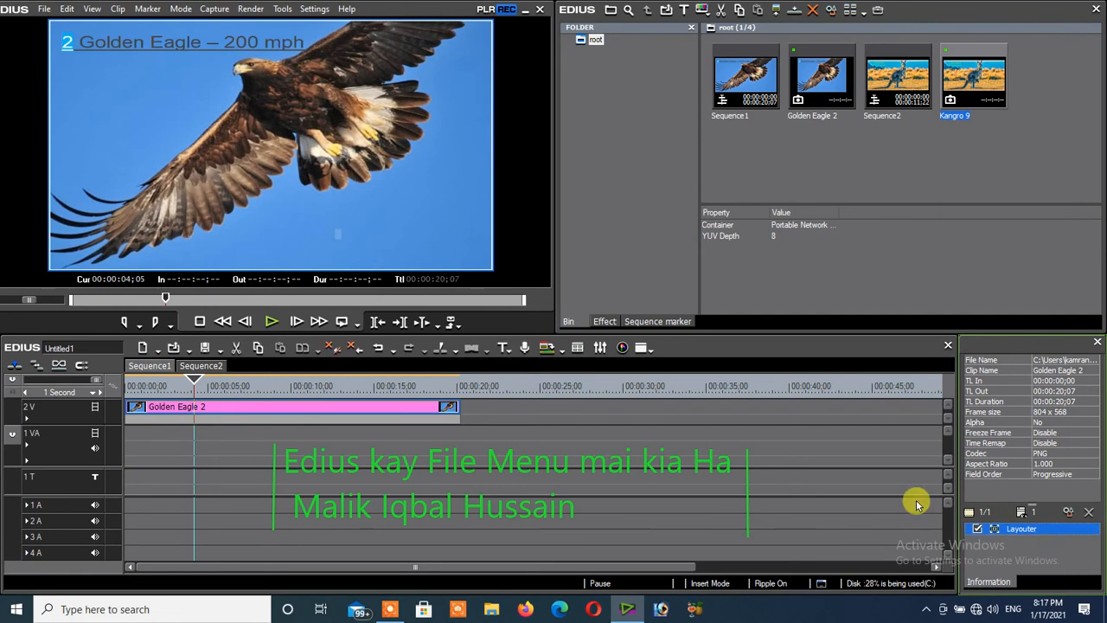
# - Set up a Print to File export of Sequence1 with the MPEG2 Program Stream exporter and file name Export, and cancel it
pyautogui.click(45, 9)
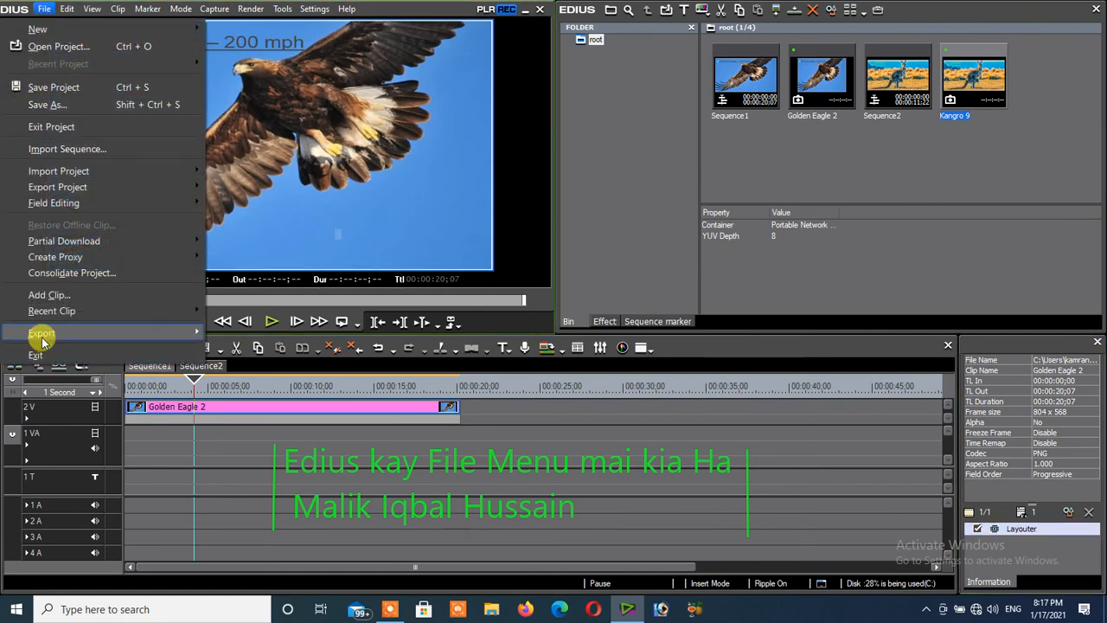
pyautogui.moveTo(42, 342)
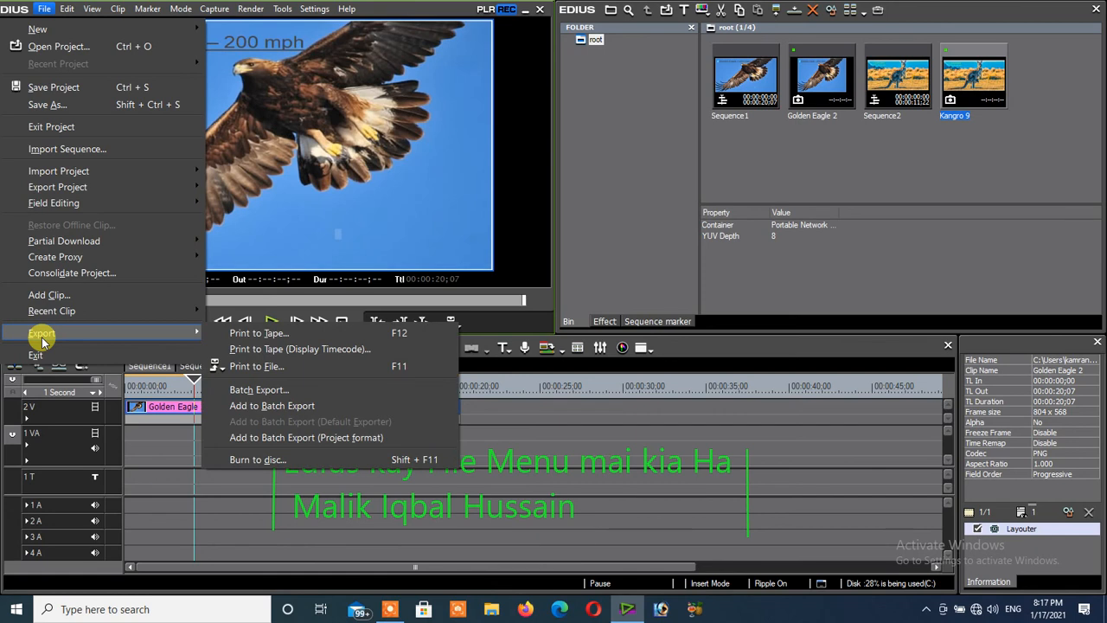
pyautogui.click(233, 372)
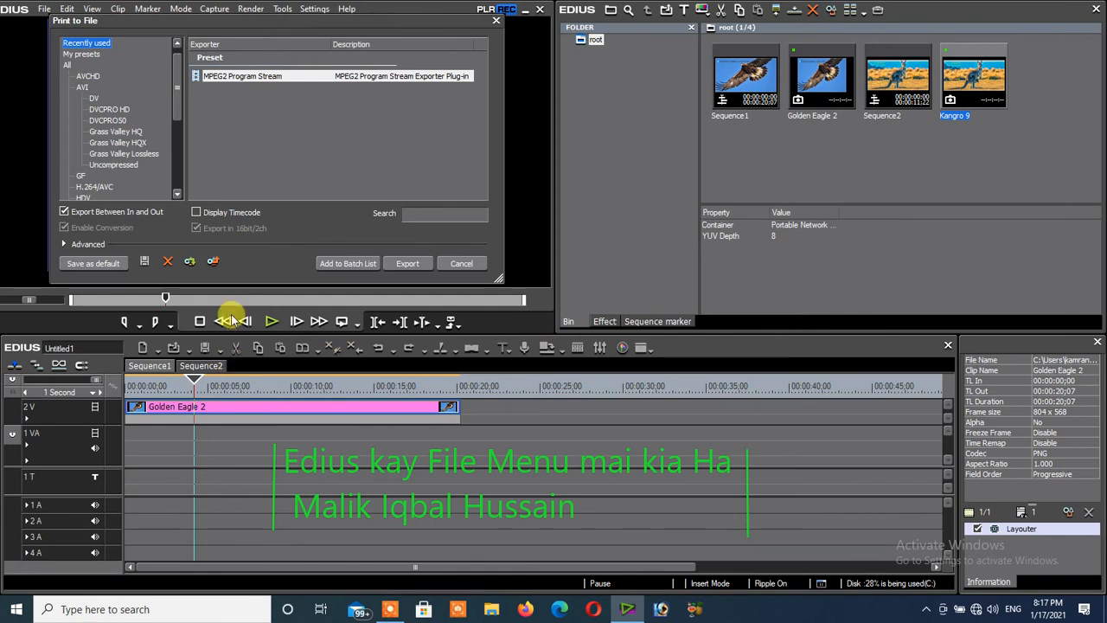
pyautogui.scroll(-4, 177, 161)
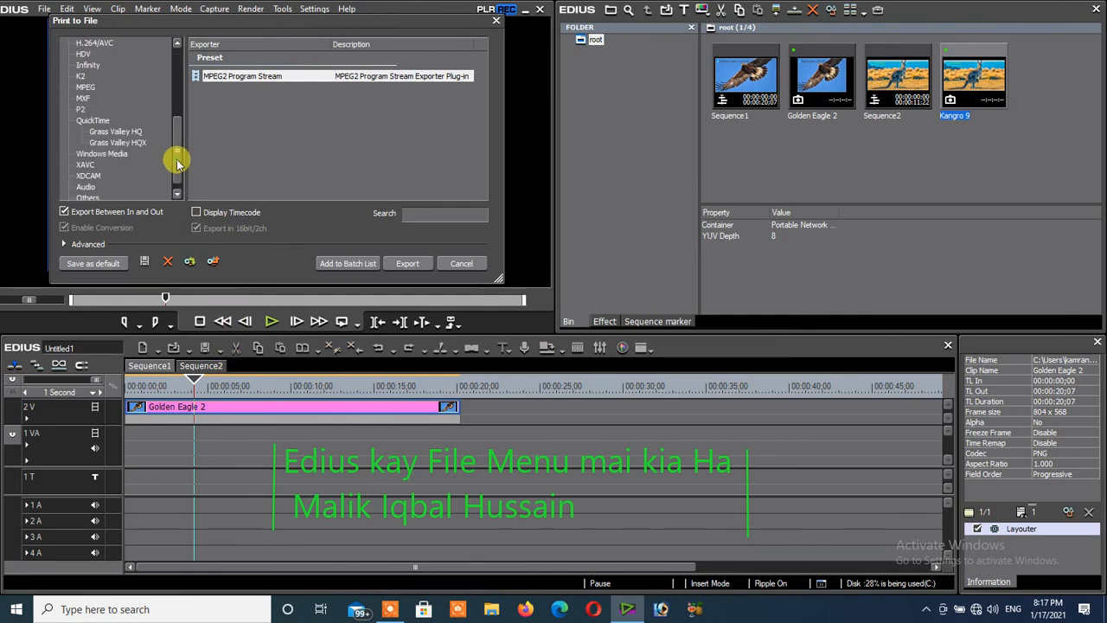
pyautogui.click(93, 88)
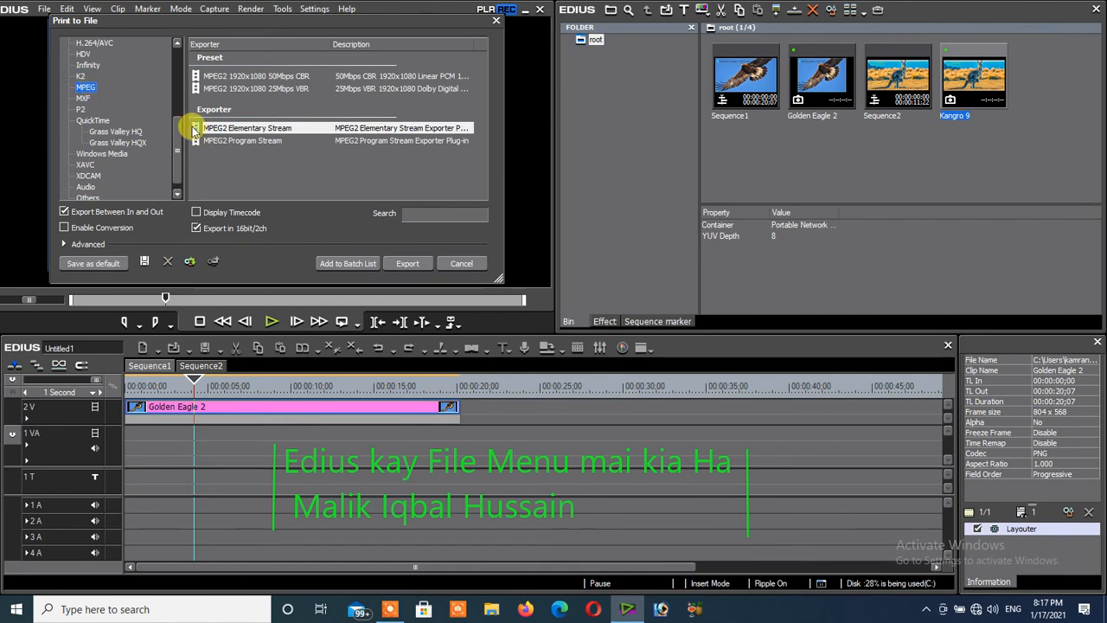
pyautogui.click(234, 141)
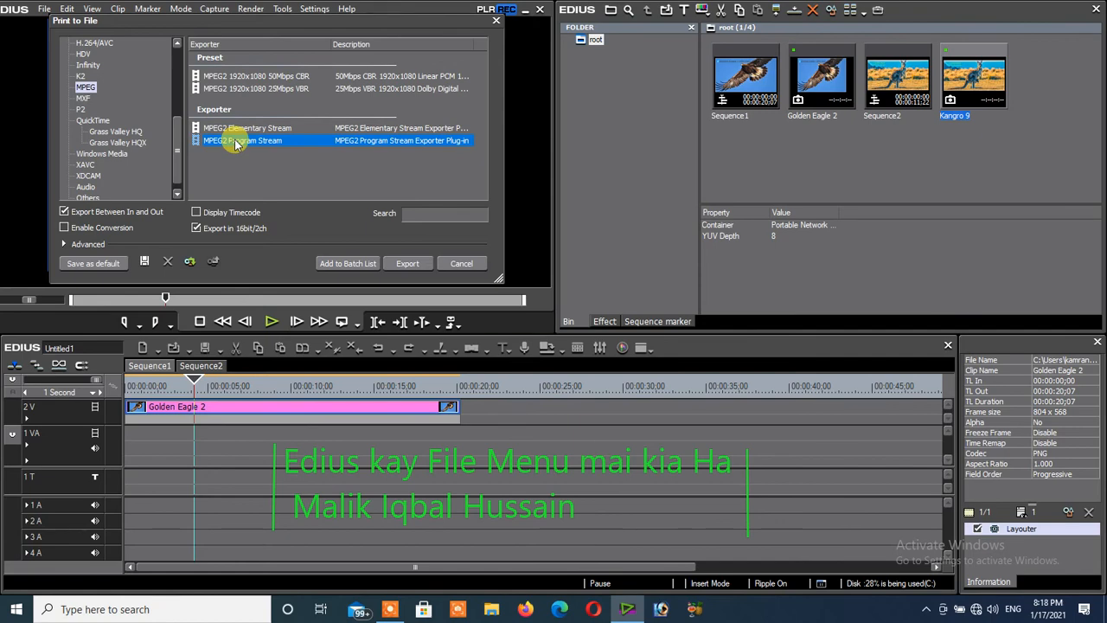
pyautogui.doubleClick(234, 141)
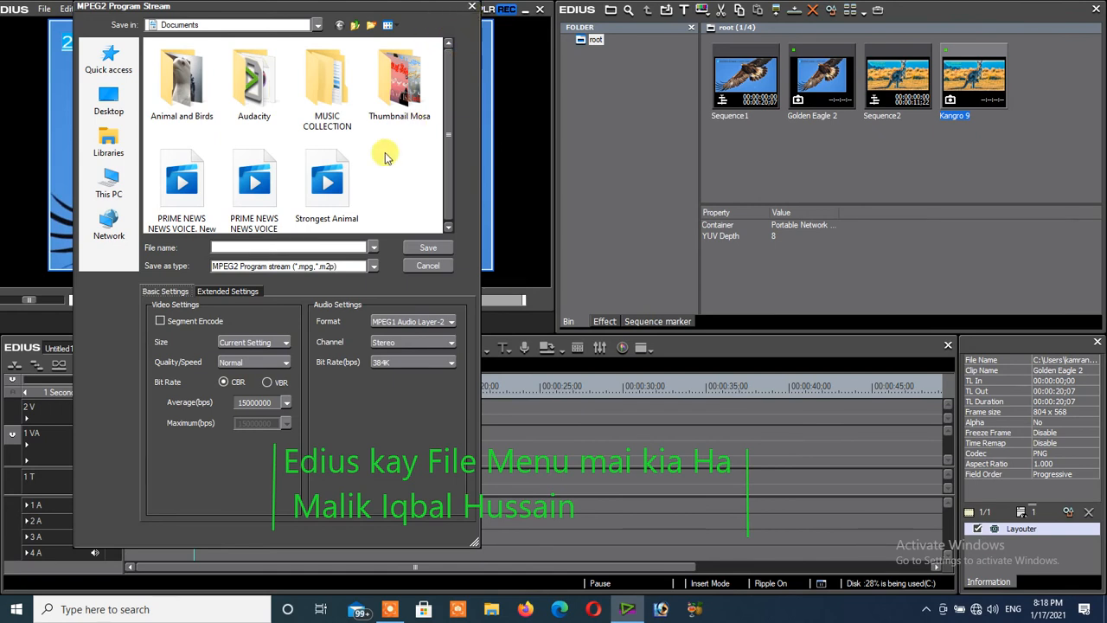
pyautogui.click(236, 247)
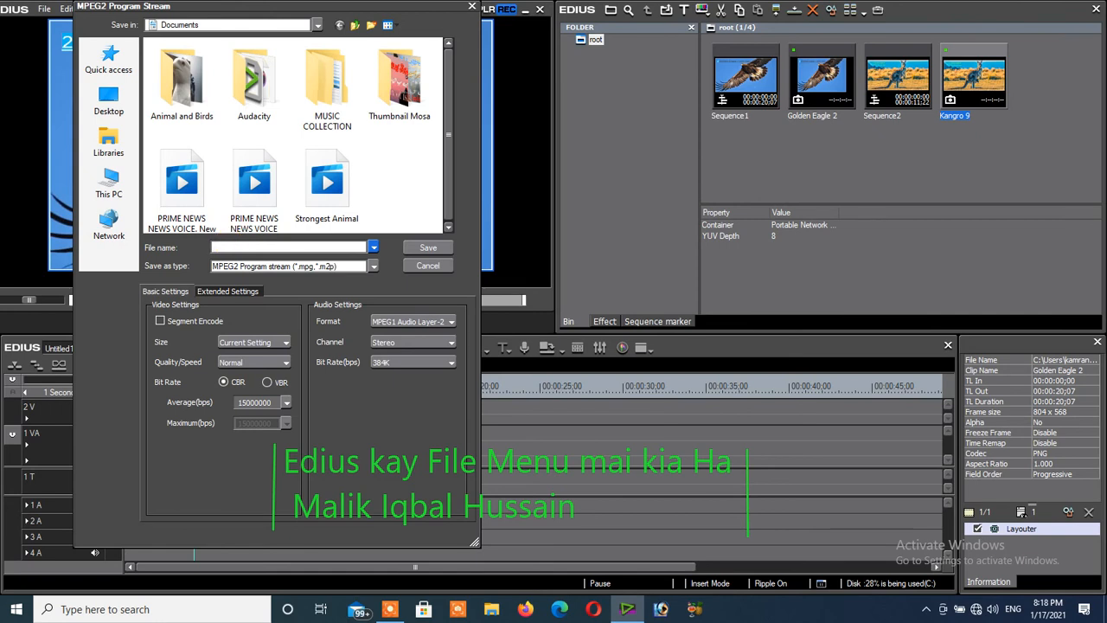
pyautogui.write('Export')
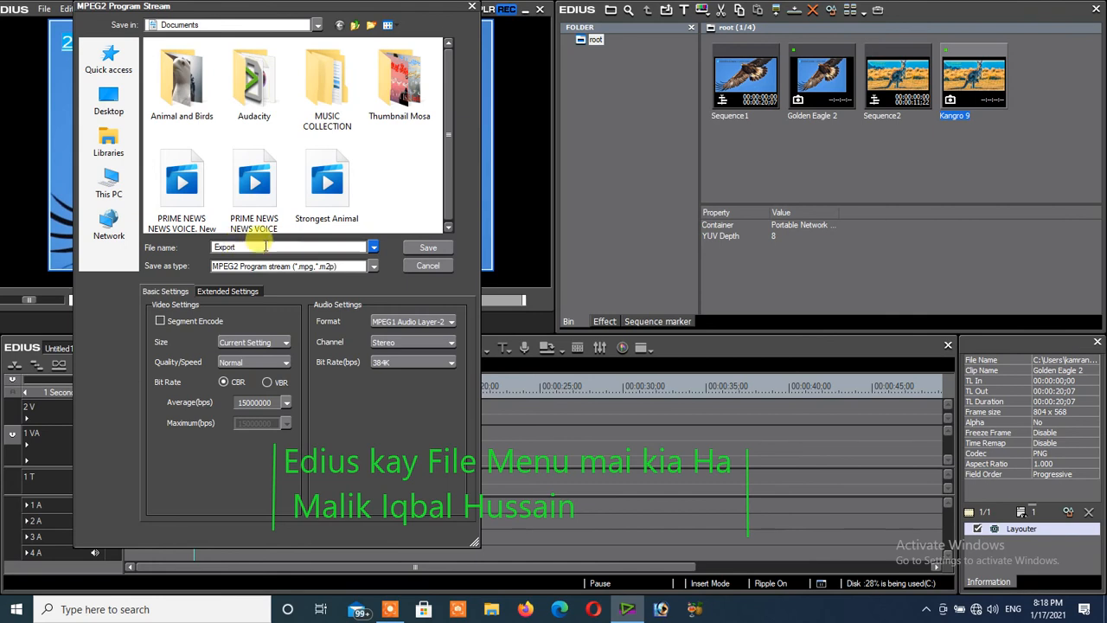
pyautogui.click(421, 267)
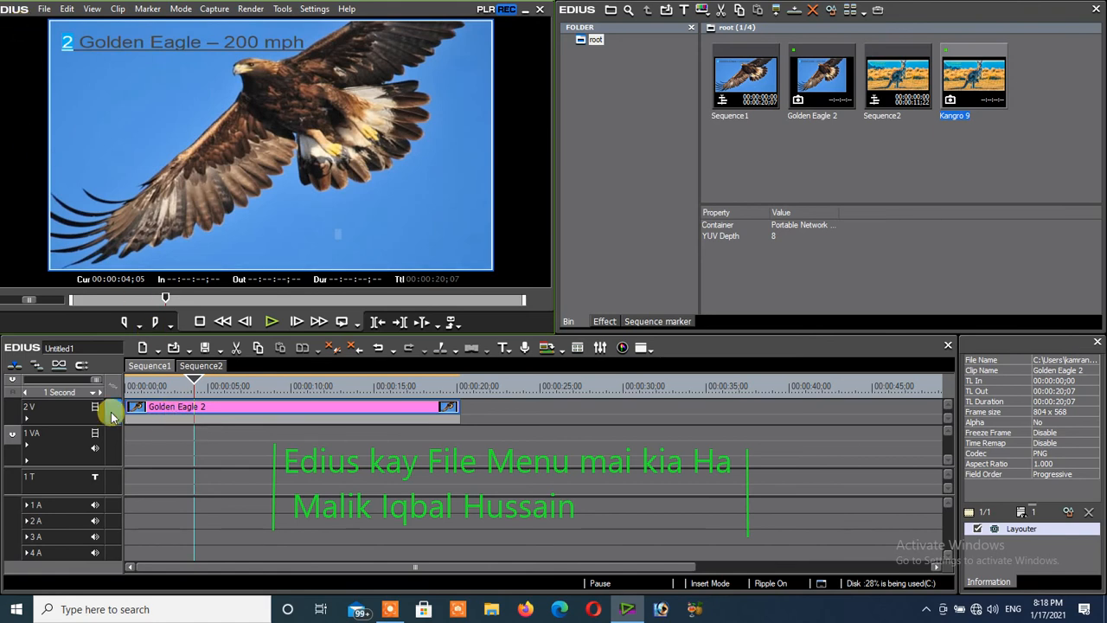
# - Add one VA track above the 2 V track in Sequence1
pyautogui.rightClick(30, 412)
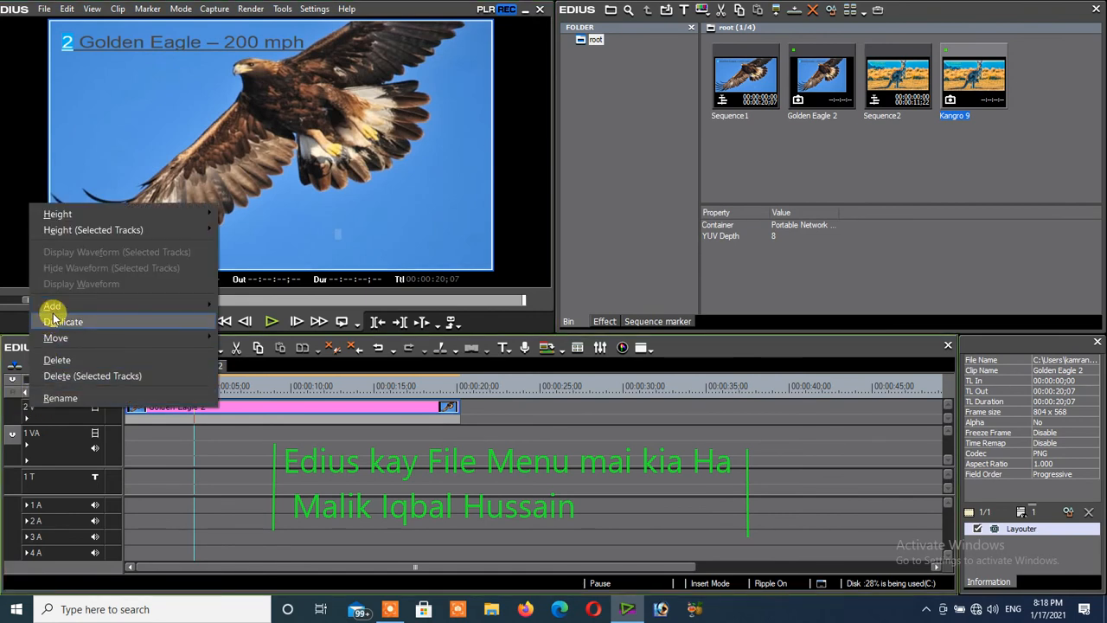
pyautogui.moveTo(56, 305)
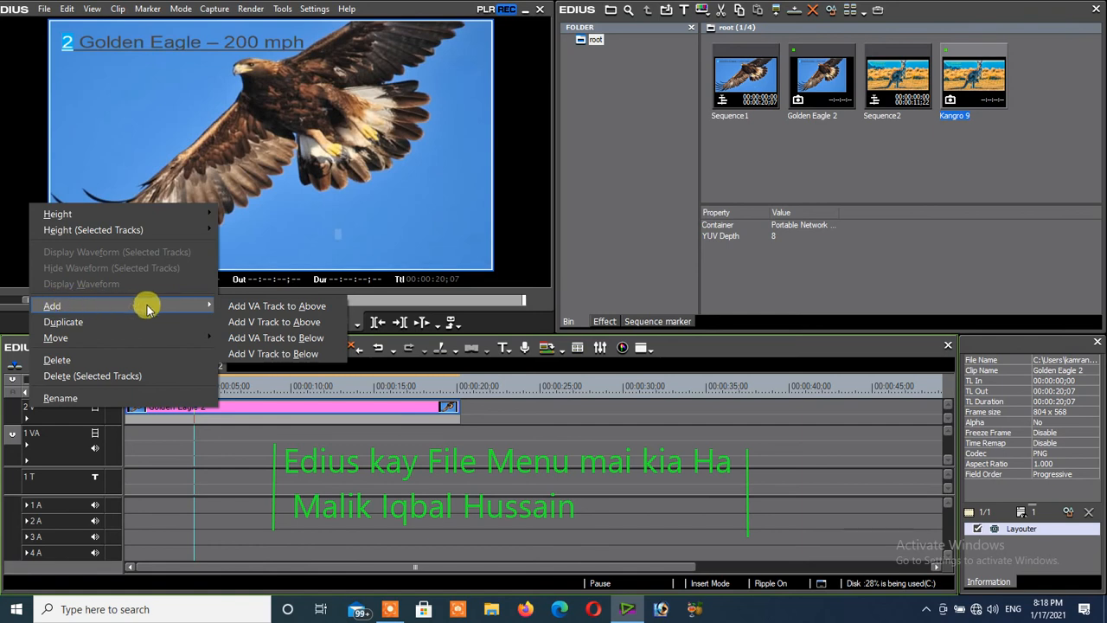
pyautogui.click(277, 308)
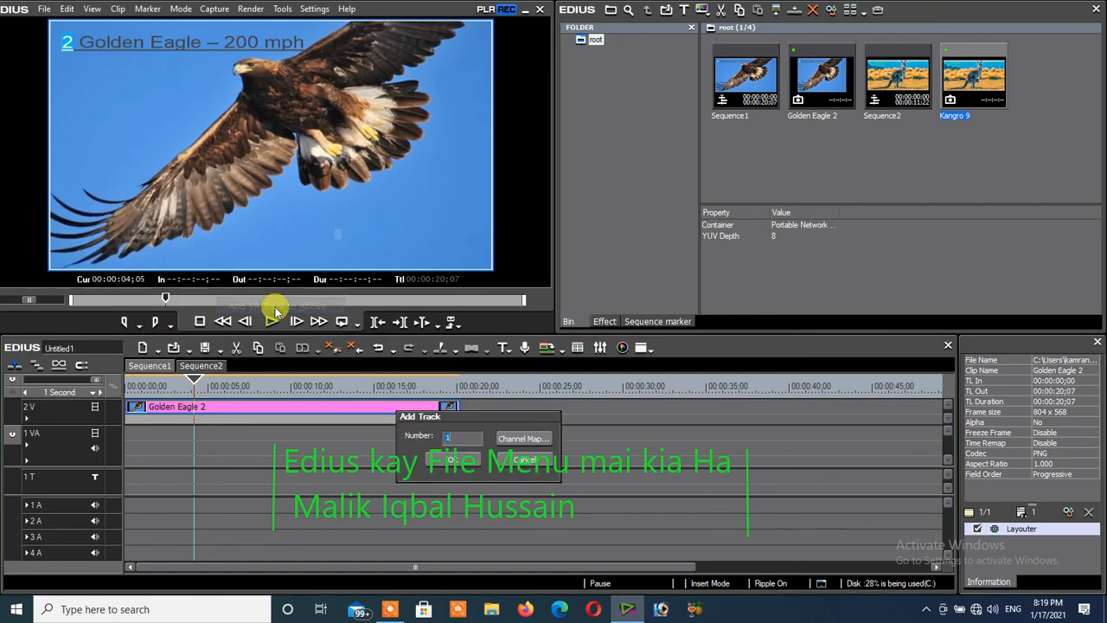
pyautogui.click(454, 460)
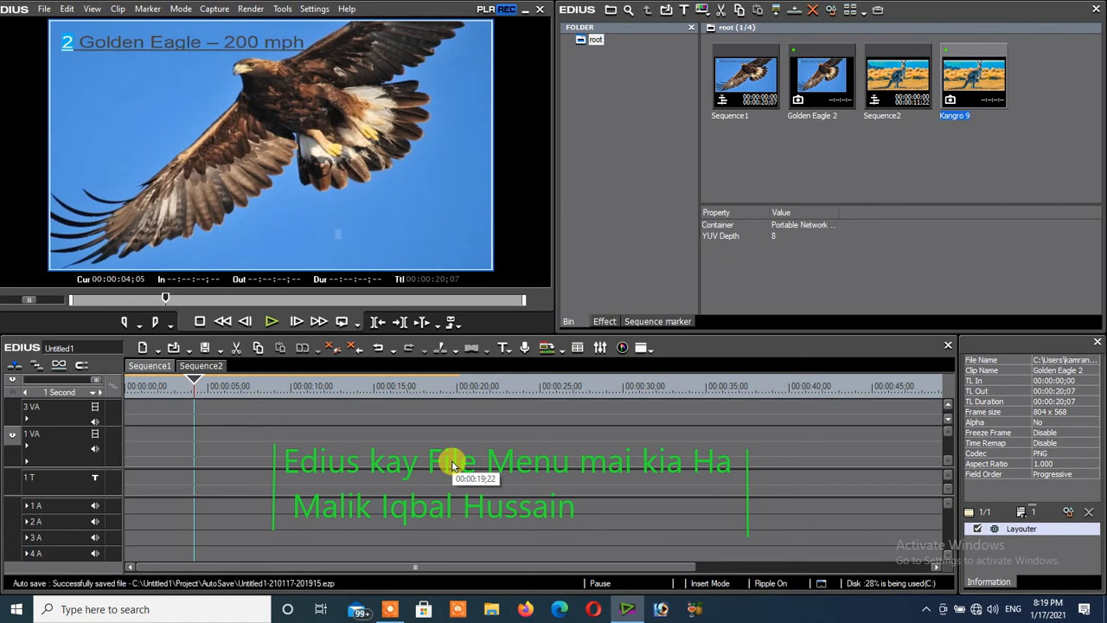
# - Switch between Sequence2 and Sequence1 to compare their track layouts
pyautogui.click(192, 365)
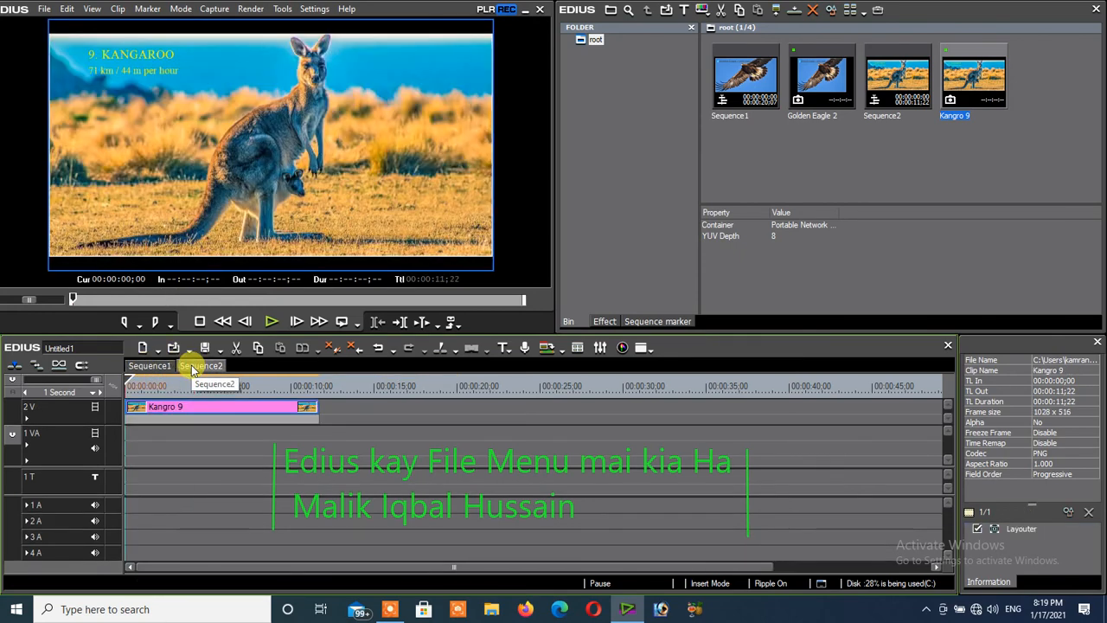
pyautogui.click(149, 369)
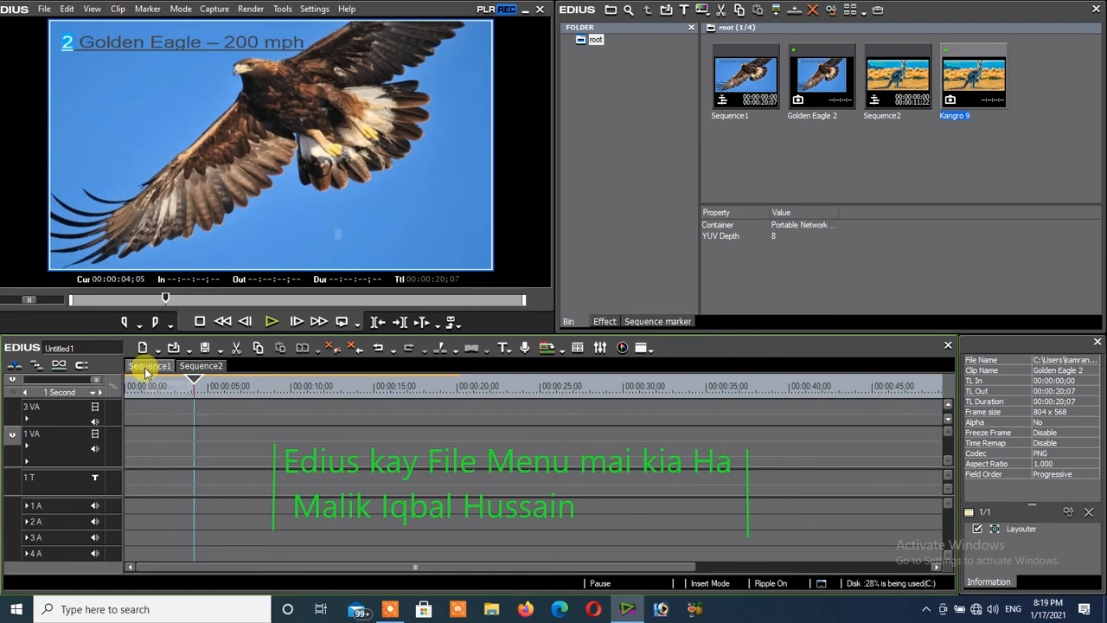
pyautogui.click(207, 367)
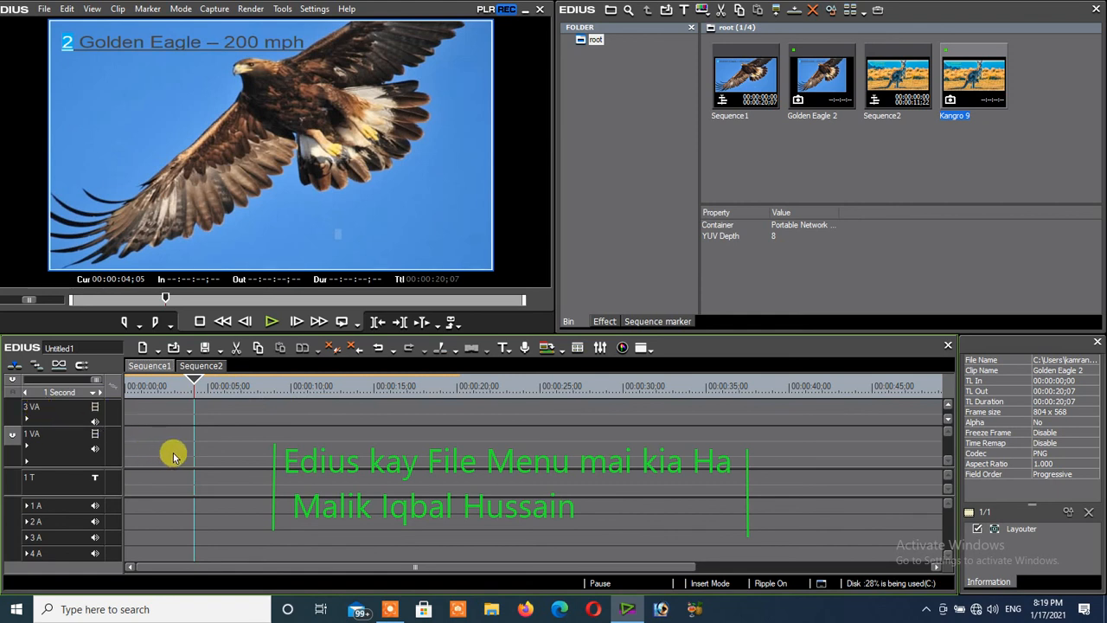
# - Add one title track above the 1 T track in Sequence1
pyautogui.rightClick(33, 478)
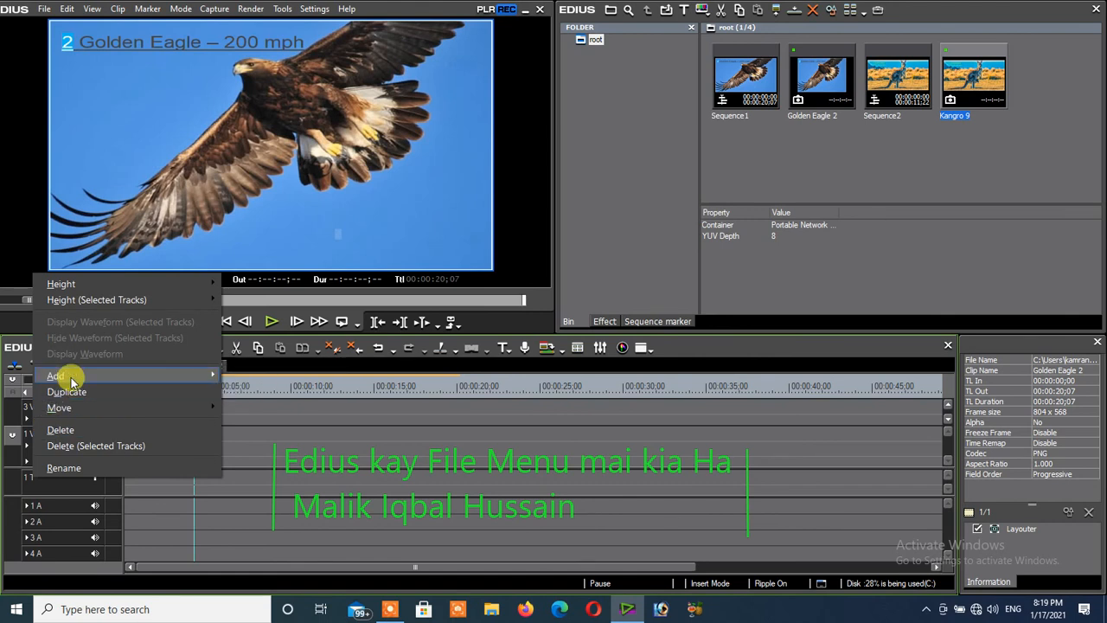
pyautogui.moveTo(124, 378)
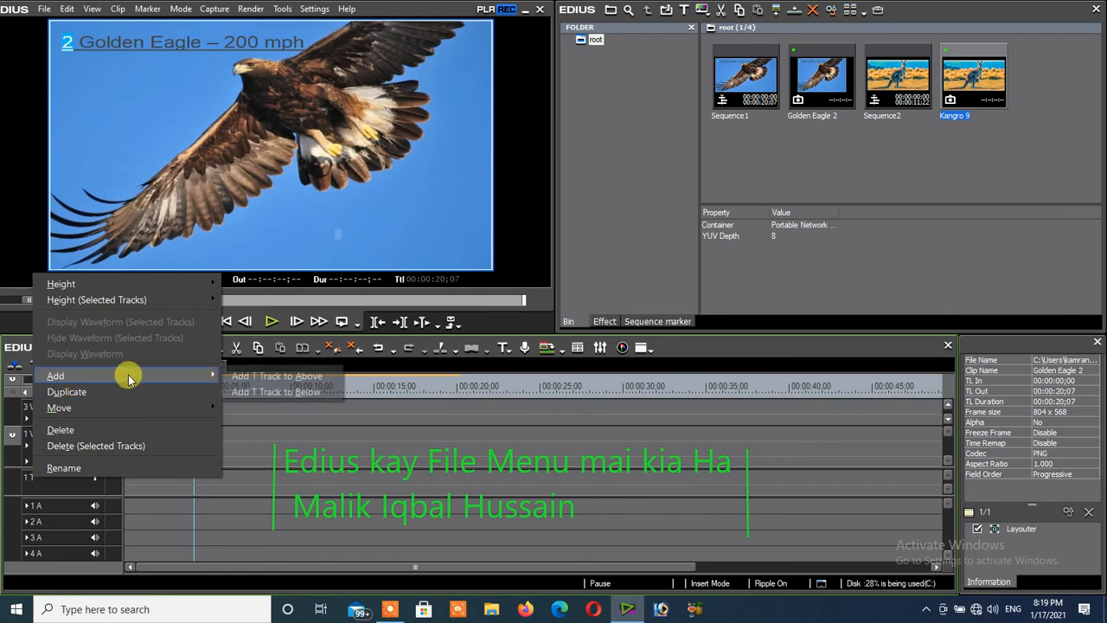
pyautogui.click(249, 380)
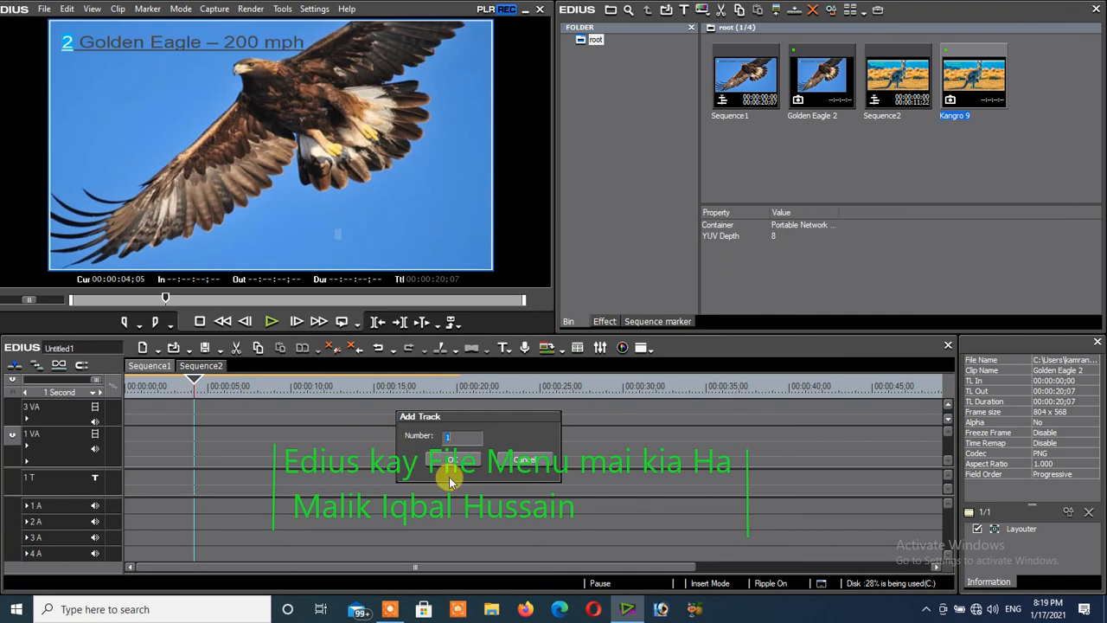
pyautogui.click(452, 461)
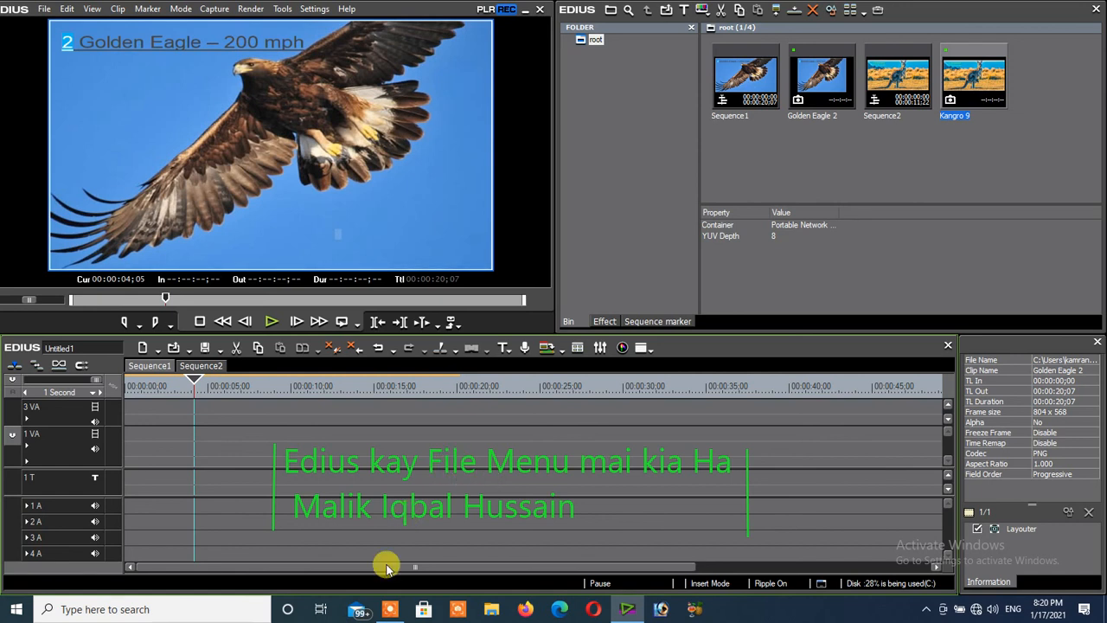
# - Add one audio track above the 1 A track in Sequence1
pyautogui.rightClick(37, 509)
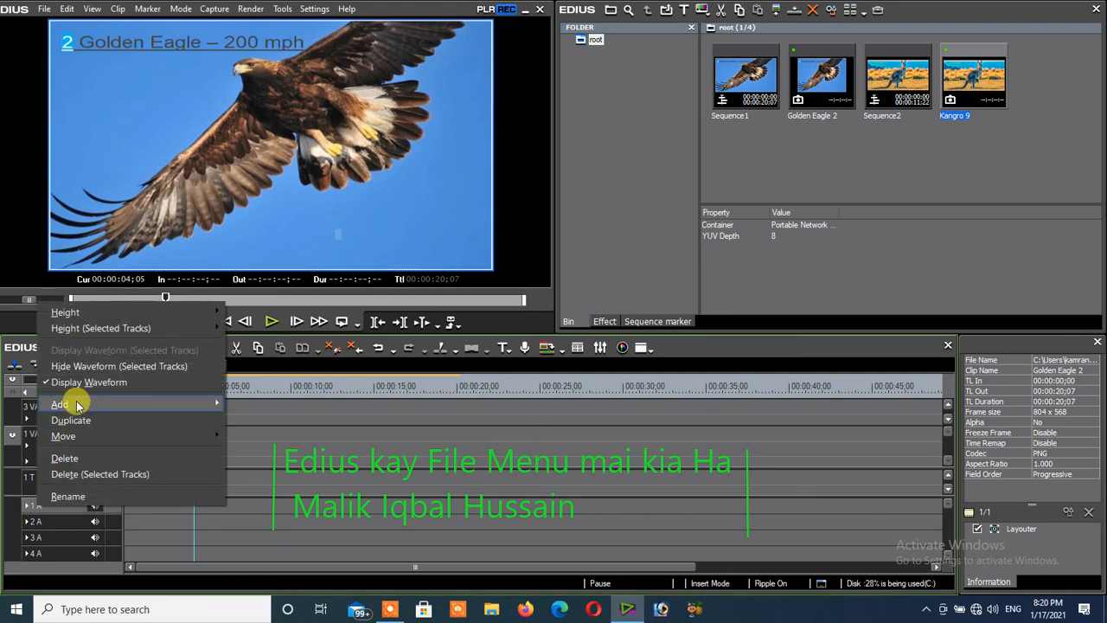
pyautogui.moveTo(77, 404)
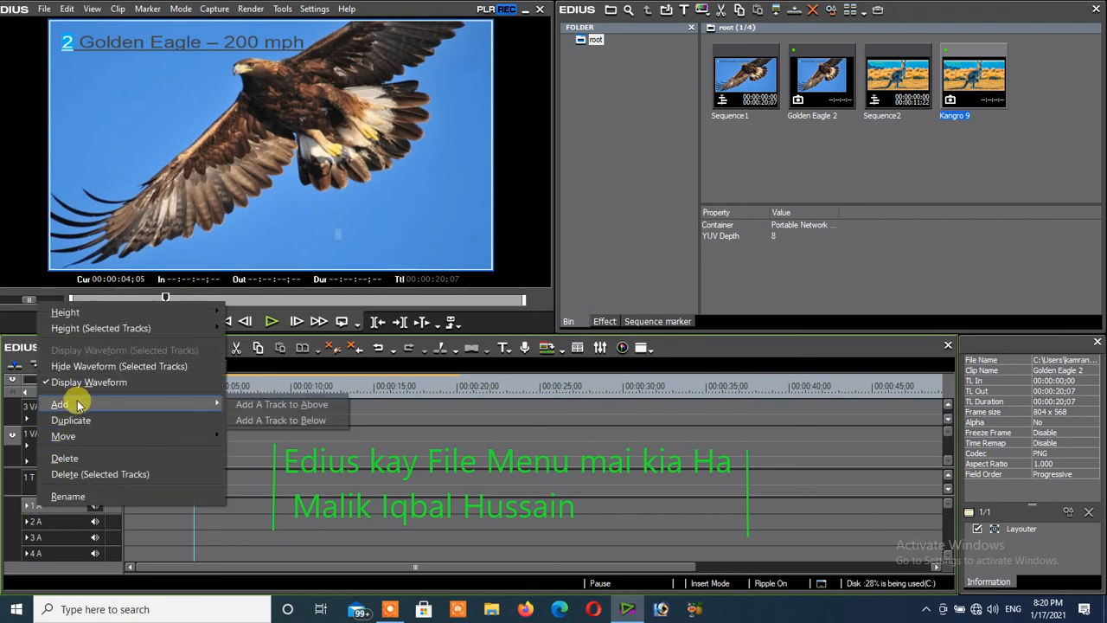
pyautogui.click(252, 413)
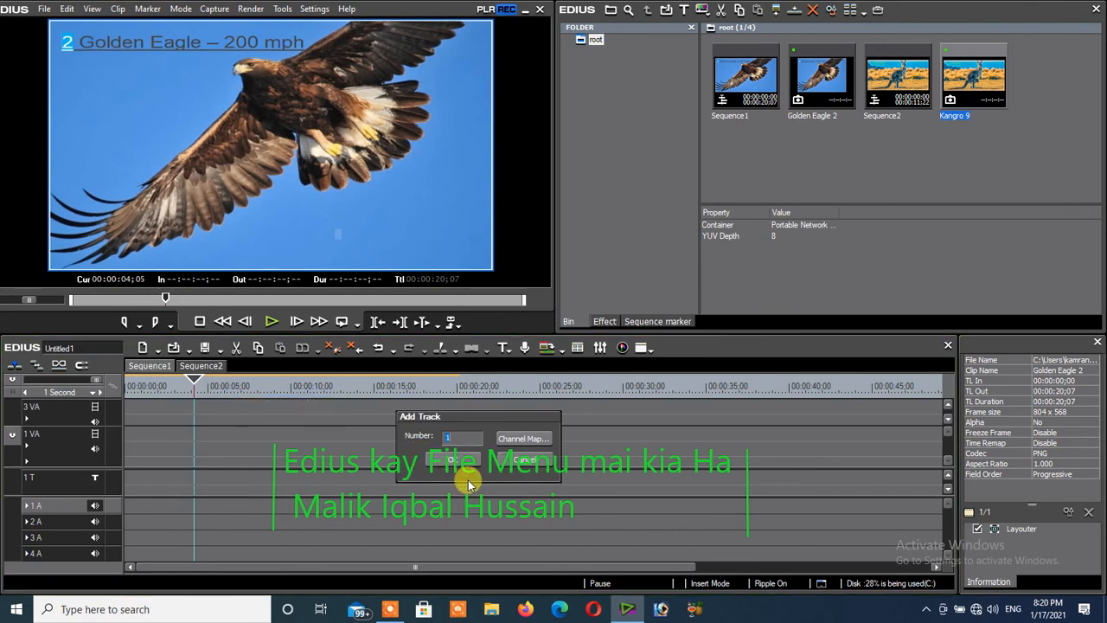
pyautogui.click(456, 462)
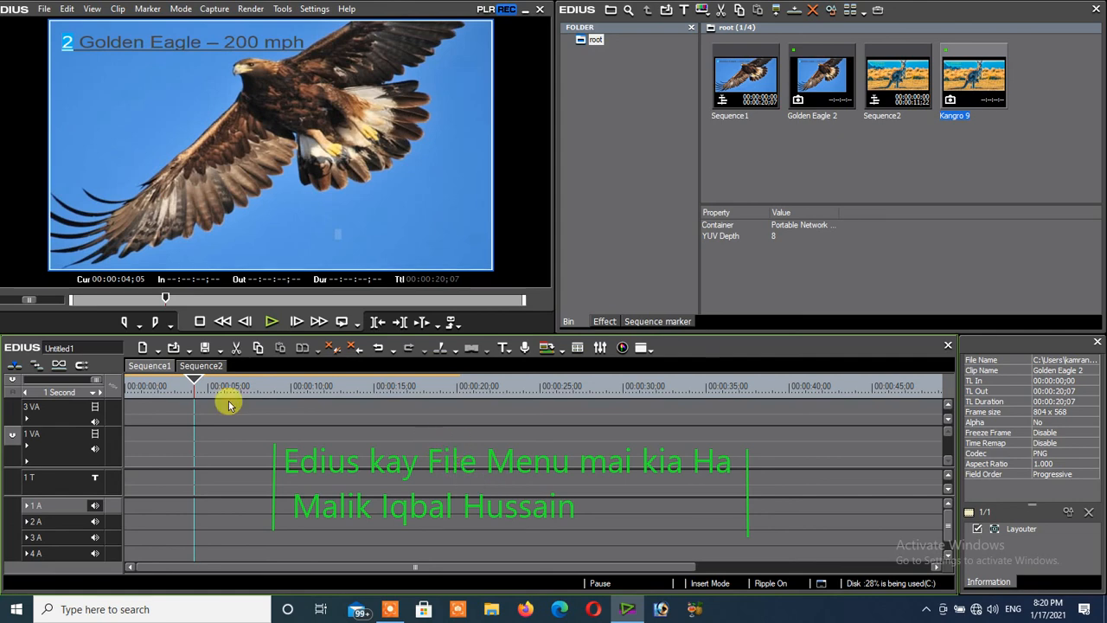
# - Switch to Sequence2 and set its timeline scale to Fit
pyautogui.click(200, 367)
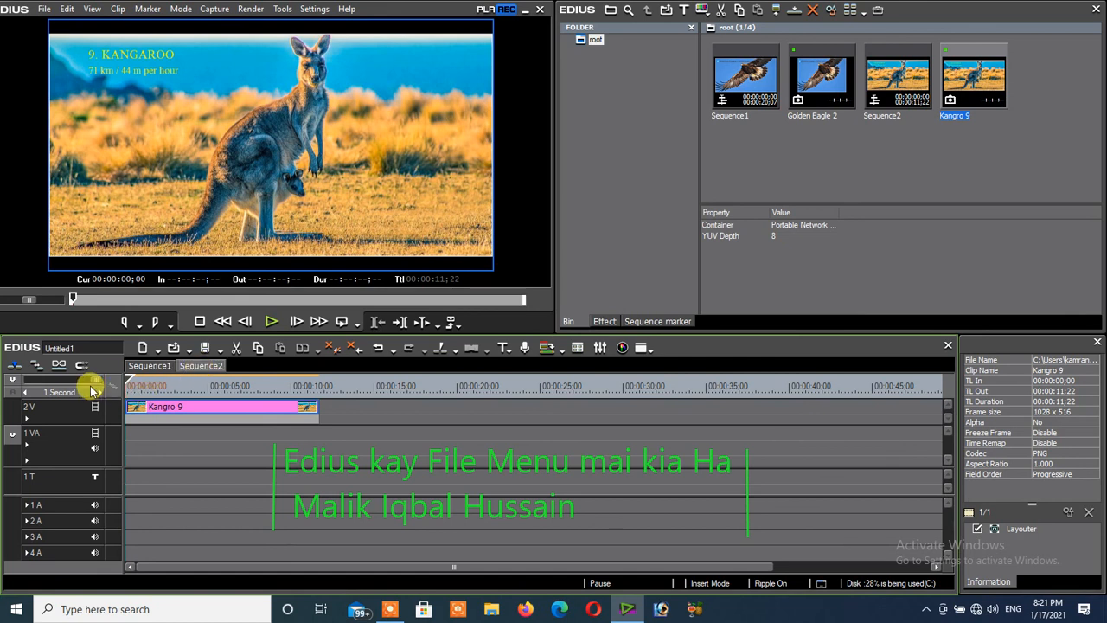
pyautogui.moveTo(95, 385)
pyautogui.mouseDown()
pyautogui.moveTo(78, 385)
pyautogui.moveTo(109, 381)
pyautogui.moveTo(15, 383)
pyautogui.moveTo(97, 385)
pyautogui.mouseUp()
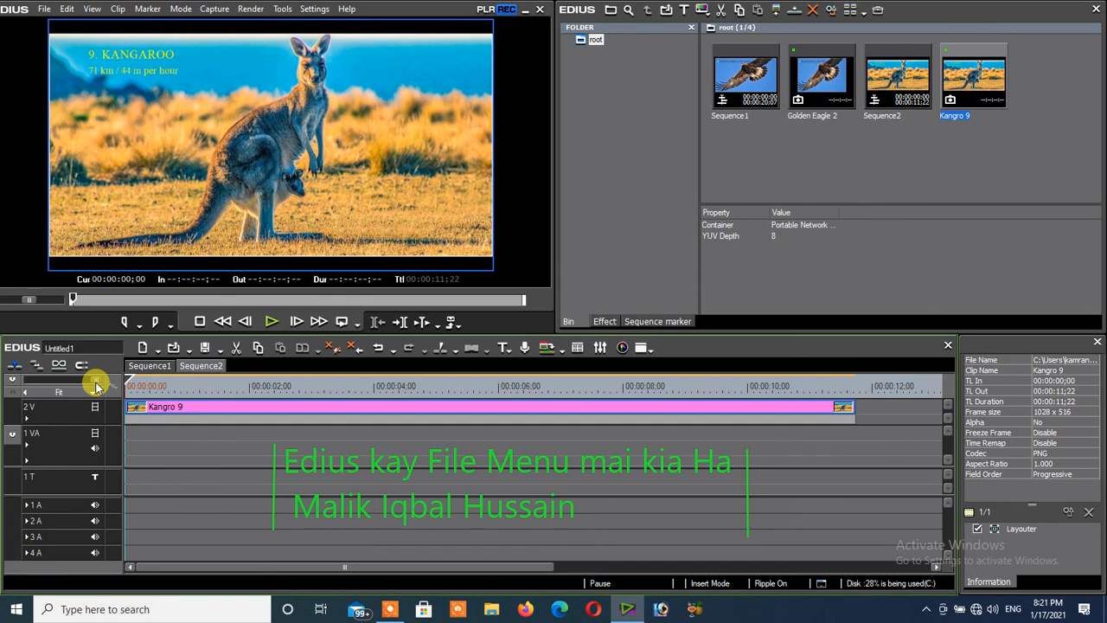
# - Toggle the timeline to Overwrite Mode and back to Insert Mode, moving the timeline cursor to 00:00:00;20 in between
pyautogui.click(16, 369)
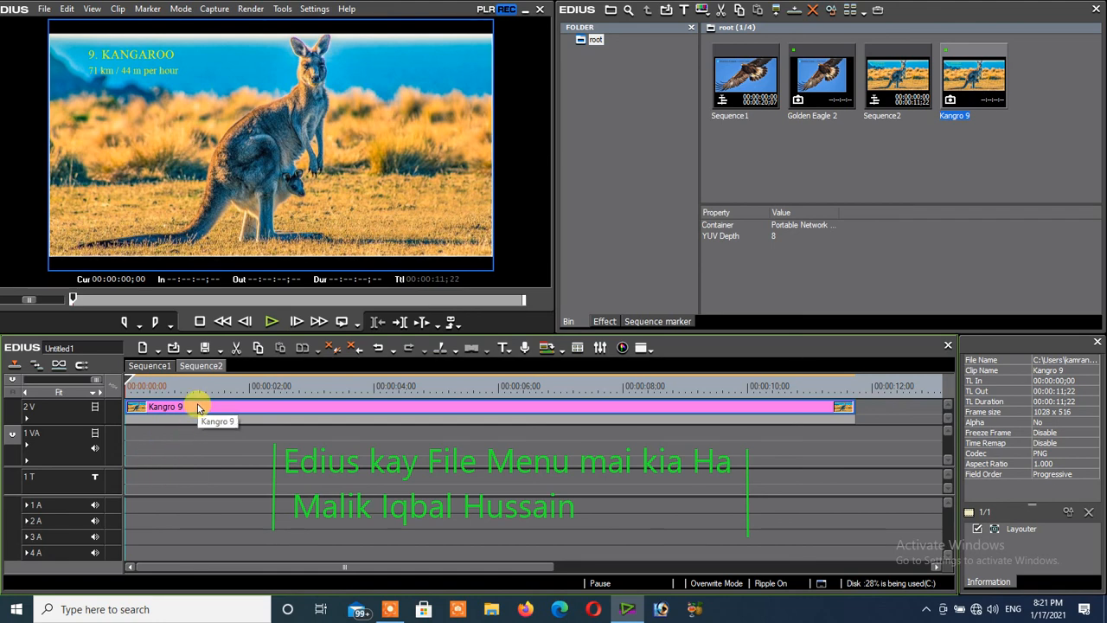
pyautogui.moveTo(136, 388); pyautogui.dragTo(166, 408)
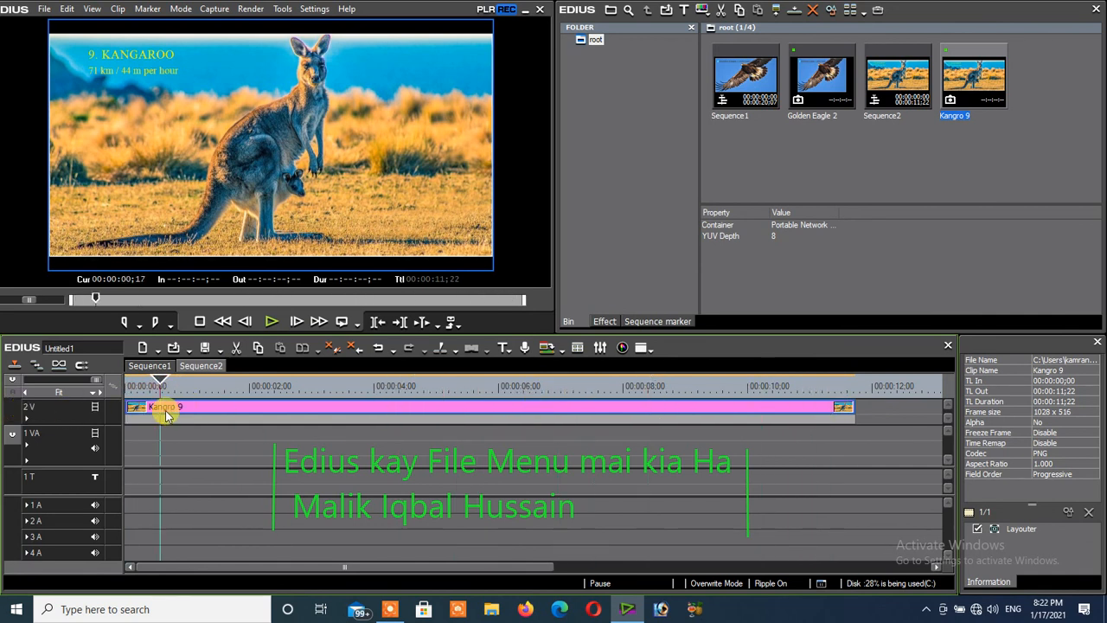
pyautogui.click(14, 366)
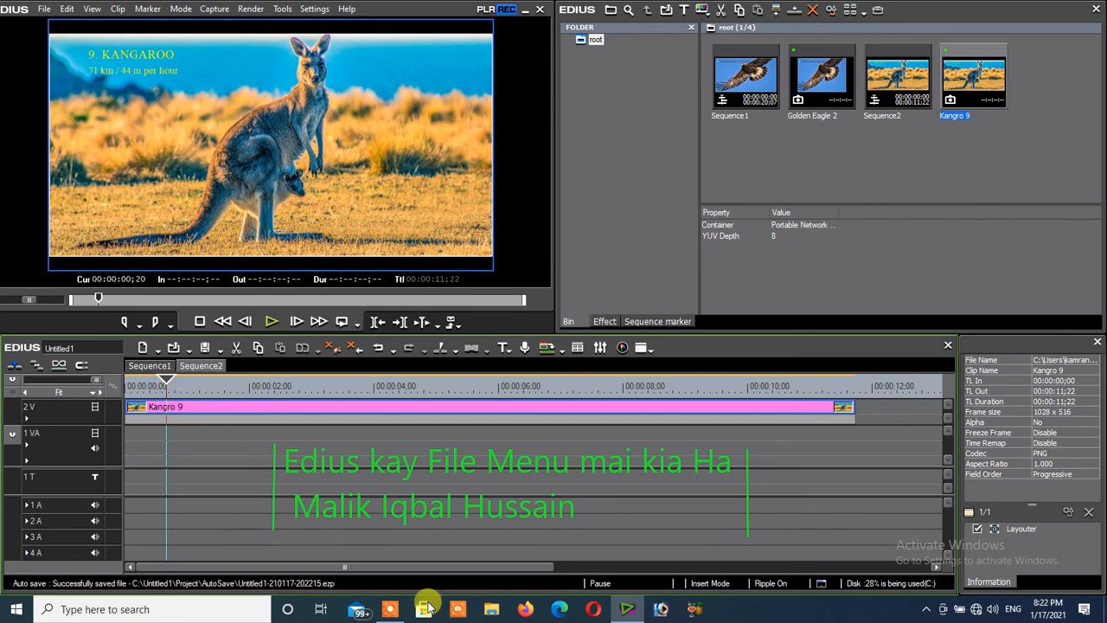
pyautogui.moveTo(394, 613)
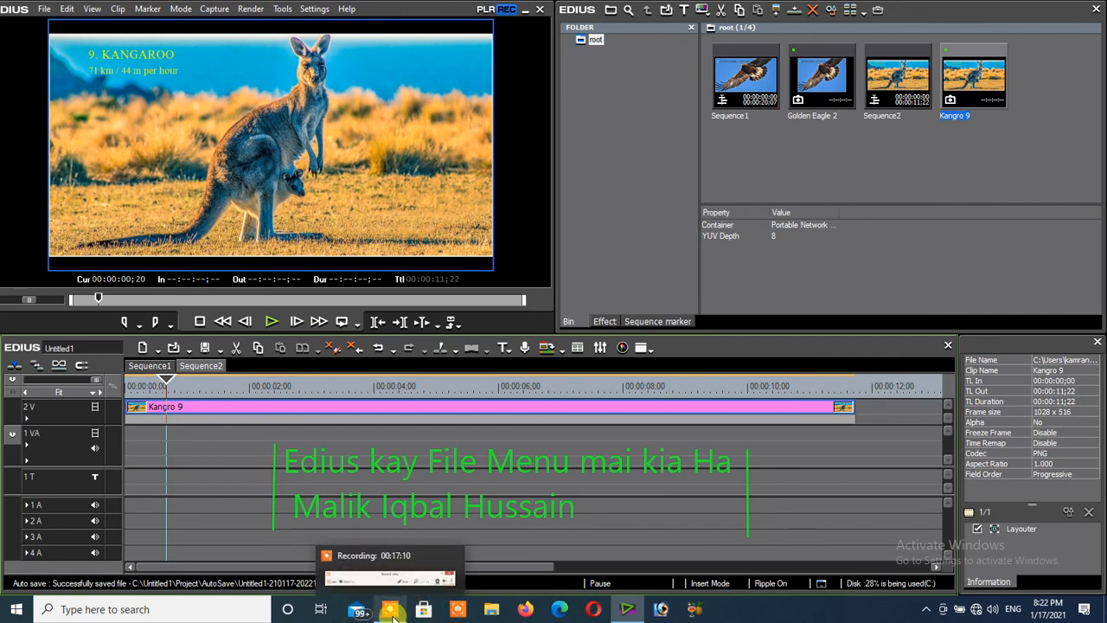